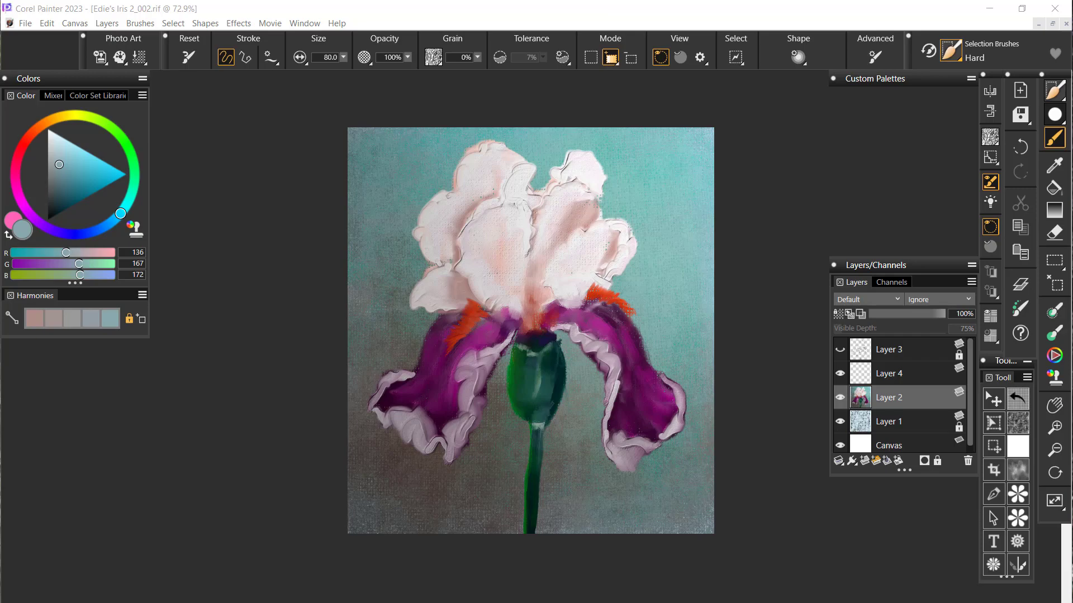
Step: Keep the Hard selection brush variant and reduce its size from 80 to 18.3
left_click(955, 49)
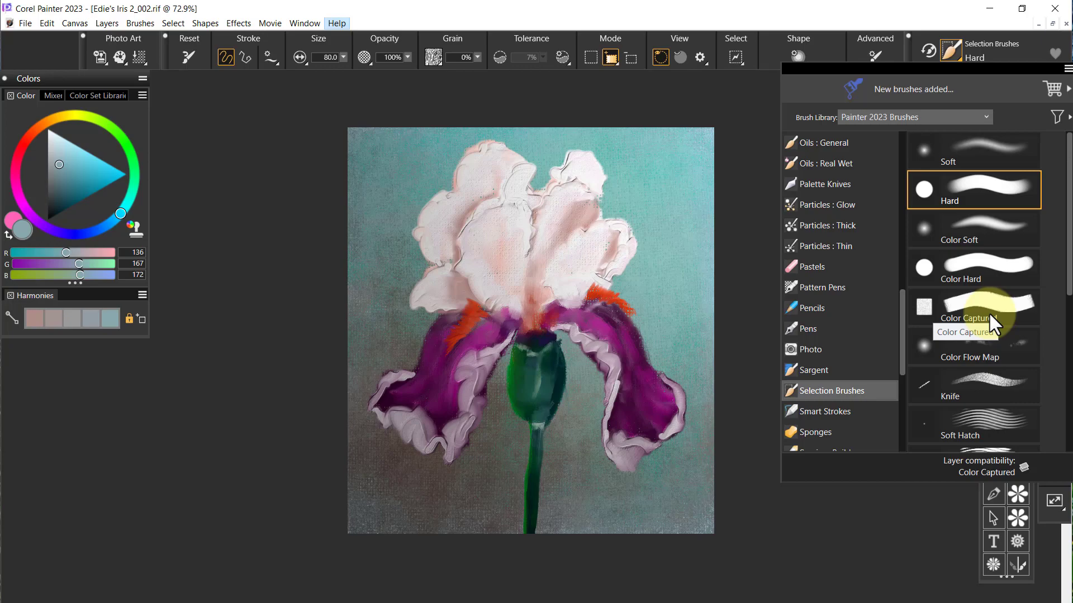
left_click(986, 183)
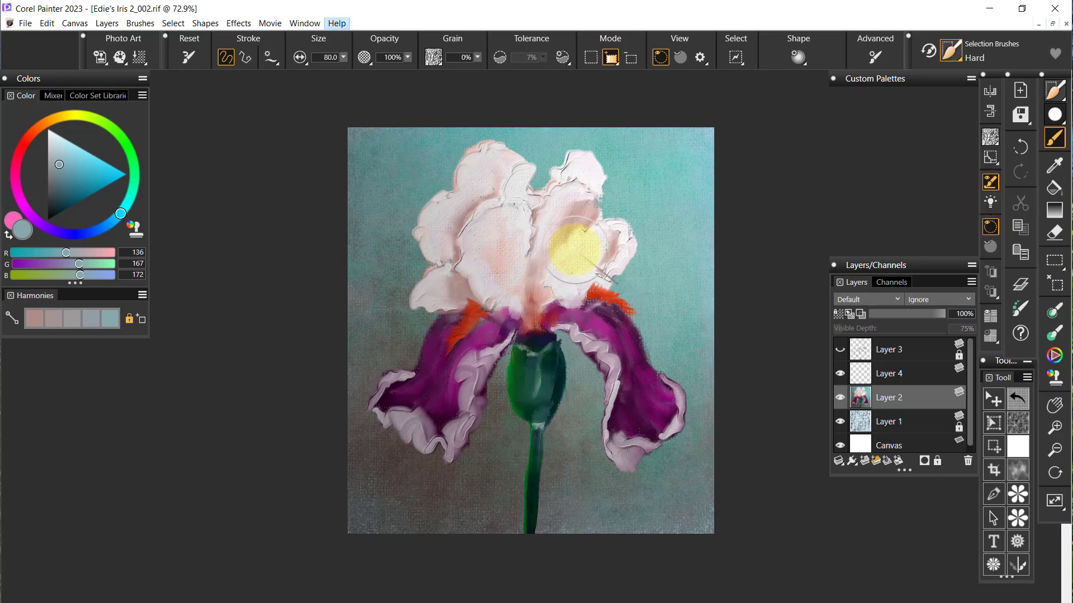
left_click_drag(743, 324, 734, 329)
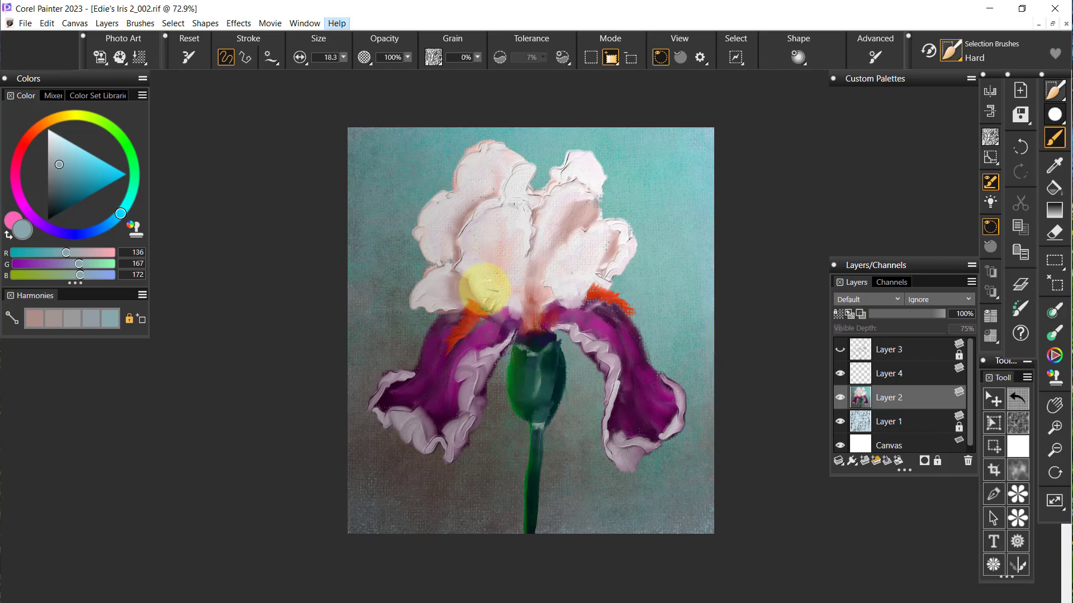
Step: Brush a selection over the iris's central upper white petal and show it as a mask overlay
left_click(477, 288)
mouse_move(479, 289)
left_mouse_down()
mouse_move(464, 239)
mouse_move(472, 222)
mouse_move(521, 206)
mouse_move(528, 218)
mouse_move(524, 296)
mouse_move(486, 306)
mouse_move(475, 293)
mouse_move(477, 260)
mouse_move(493, 229)
mouse_move(514, 221)
mouse_move(517, 257)
mouse_move(503, 240)
mouse_move(510, 282)
mouse_move(492, 286)
mouse_move(509, 246)
left_mouse_up()
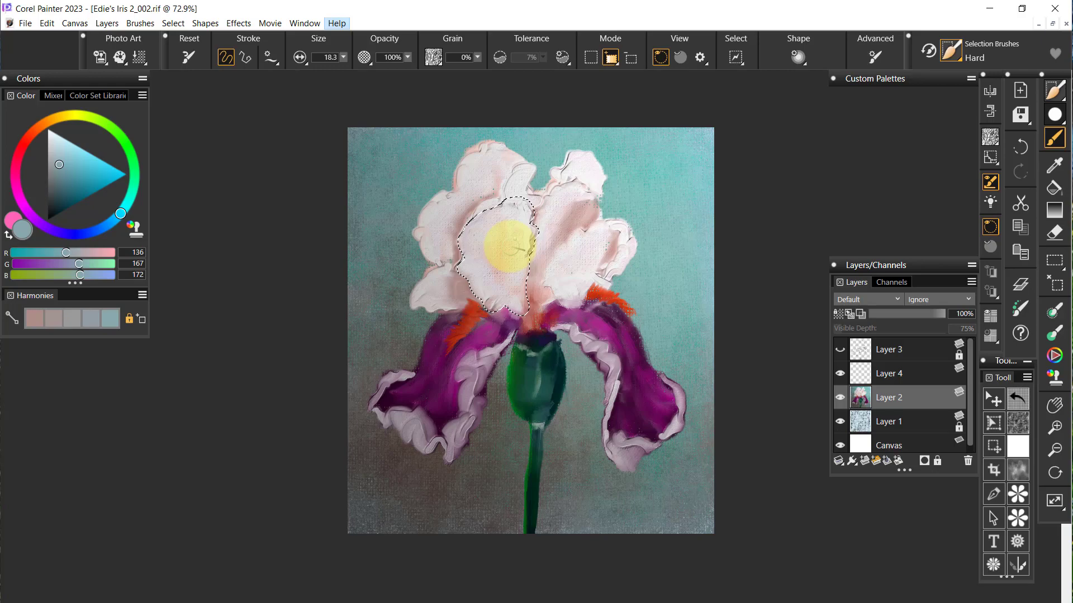
left_click(679, 55)
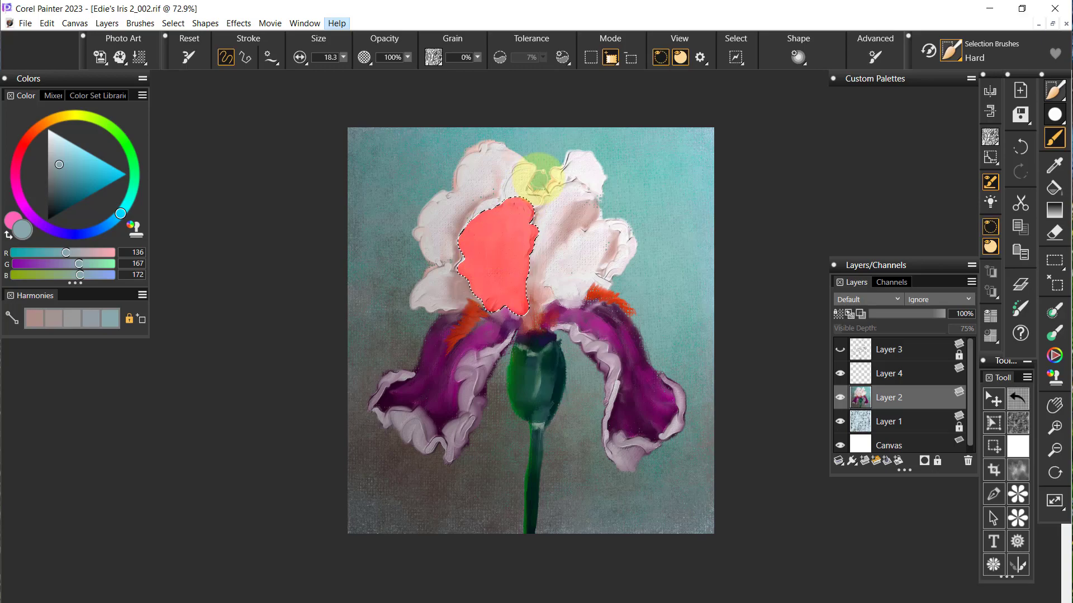
Step: Display the petal selection mask with the Skip's Lavender preset at 39% opacity
left_click(681, 58)
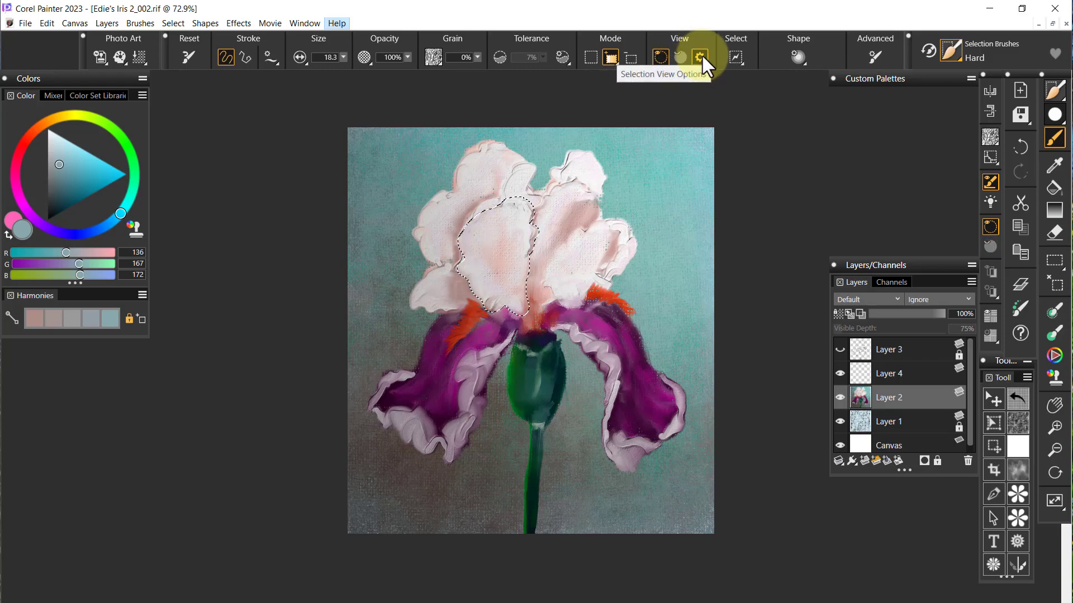
left_click(680, 57)
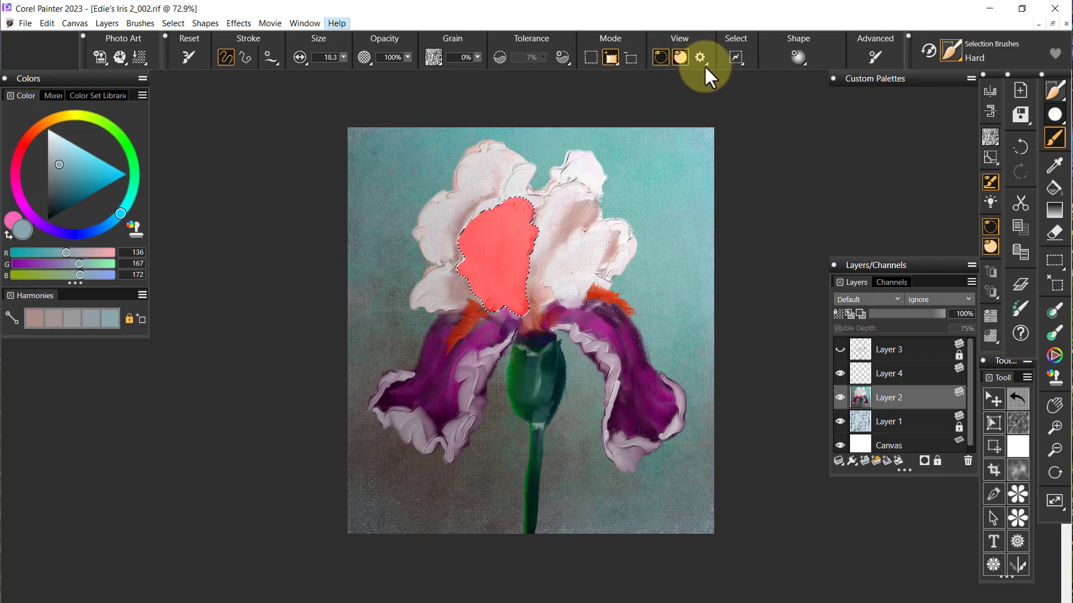
left_click(702, 59)
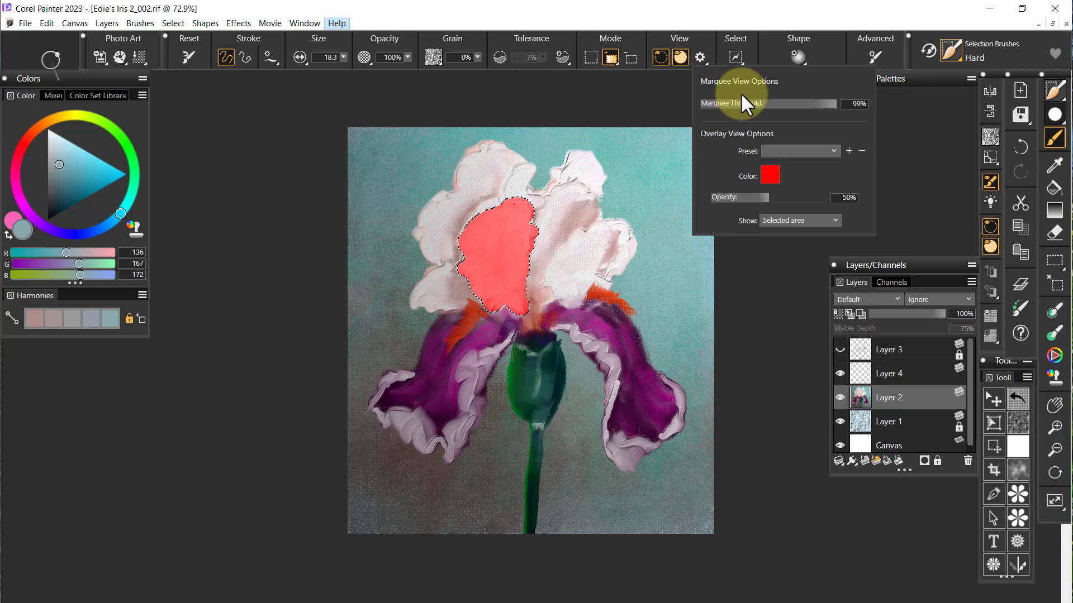
left_click(834, 150)
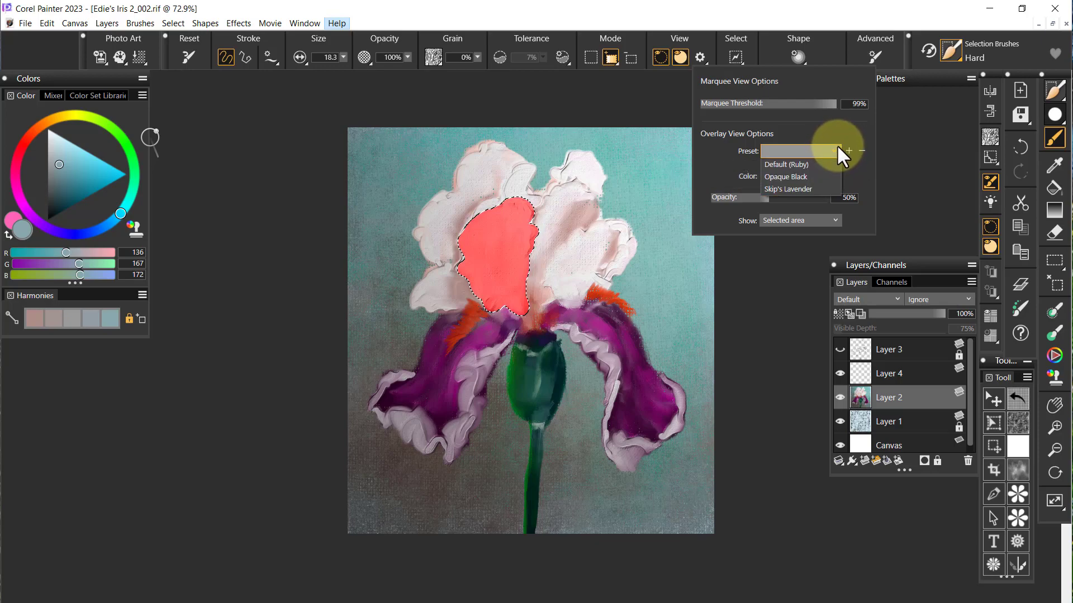
left_click(799, 190)
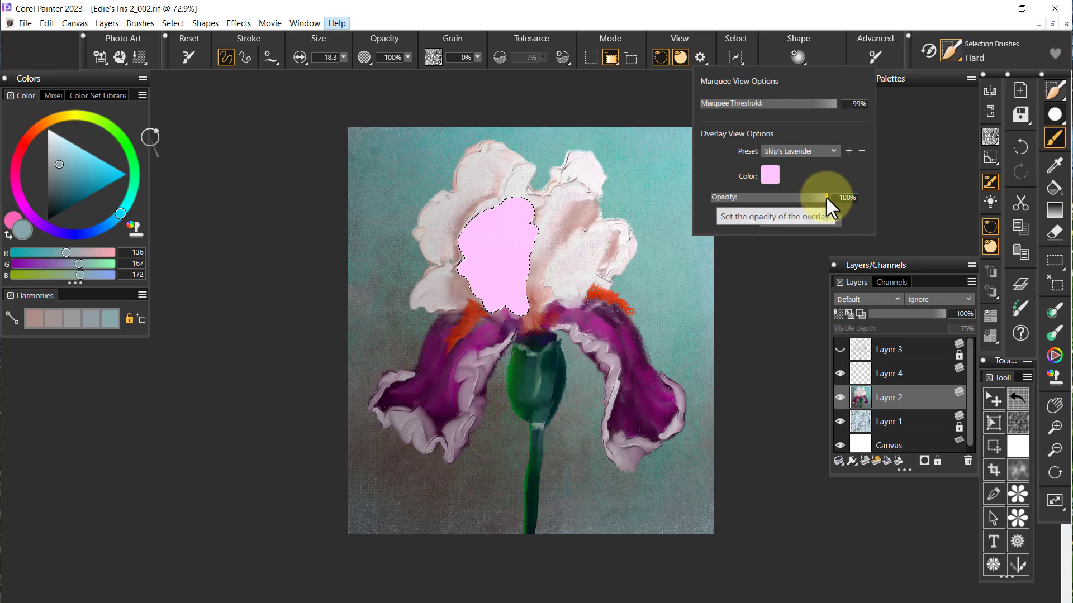
left_click_drag(826, 196, 755, 201)
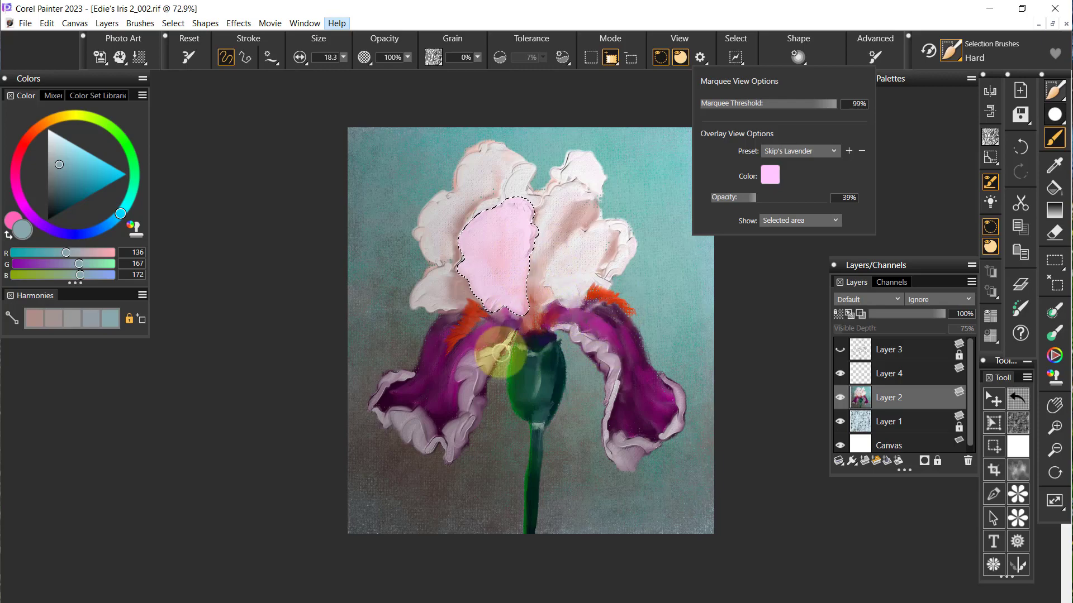
left_click(755, 324)
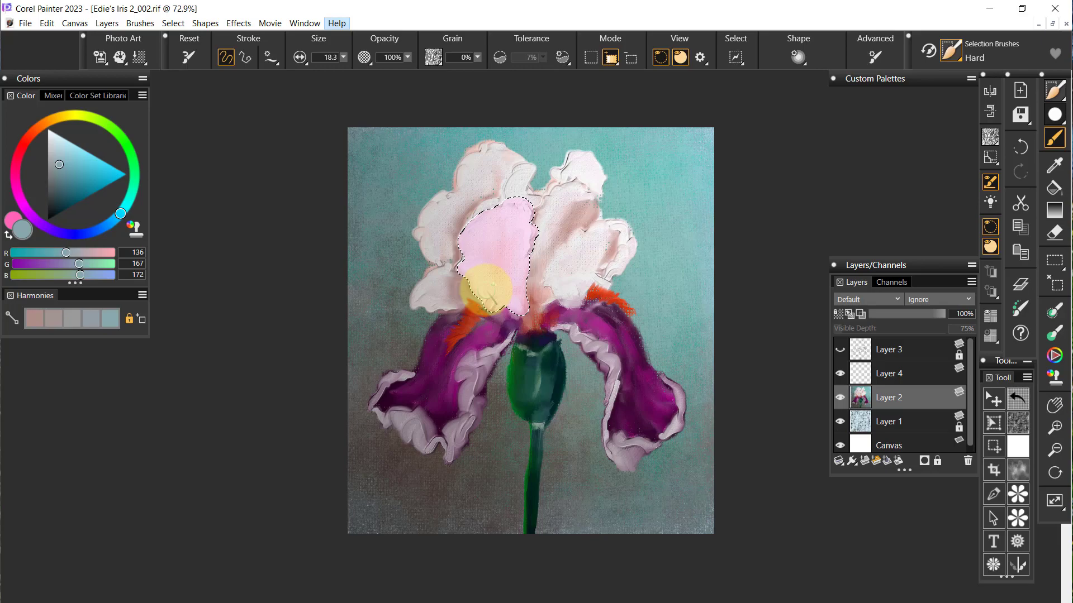
Step: Deselect the petal and open Select > Color Select, moving its dialog off the upper white petals
key("ctrl+d")
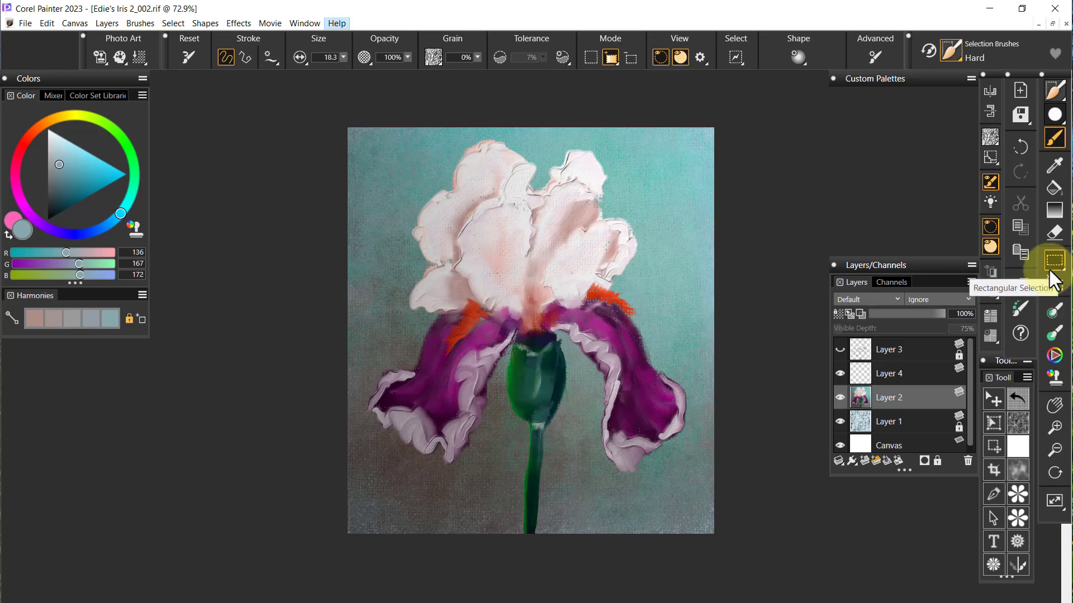
left_click(174, 25)
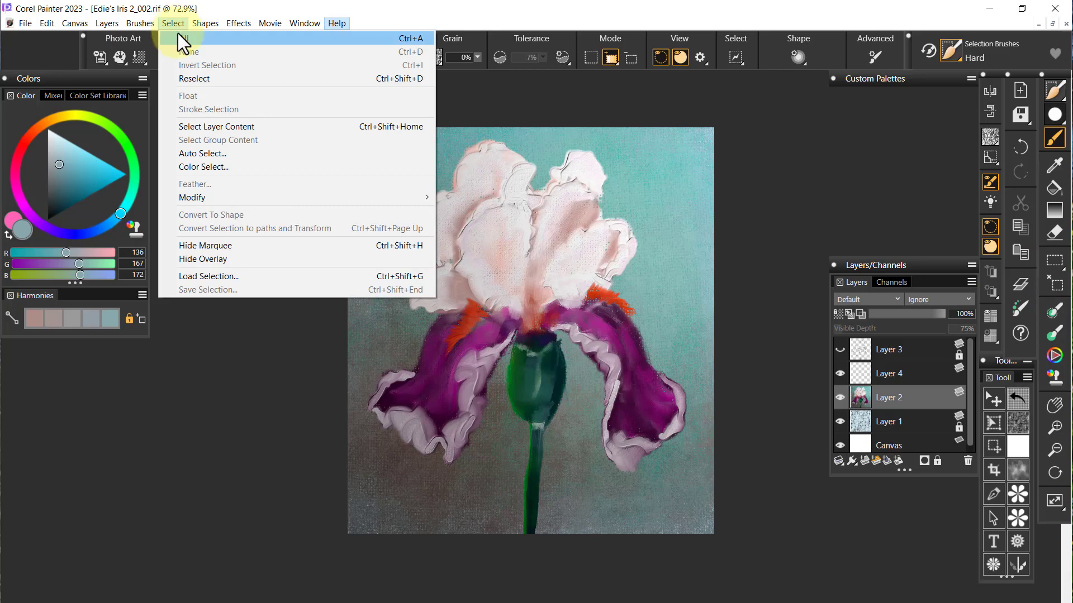
left_click(229, 166)
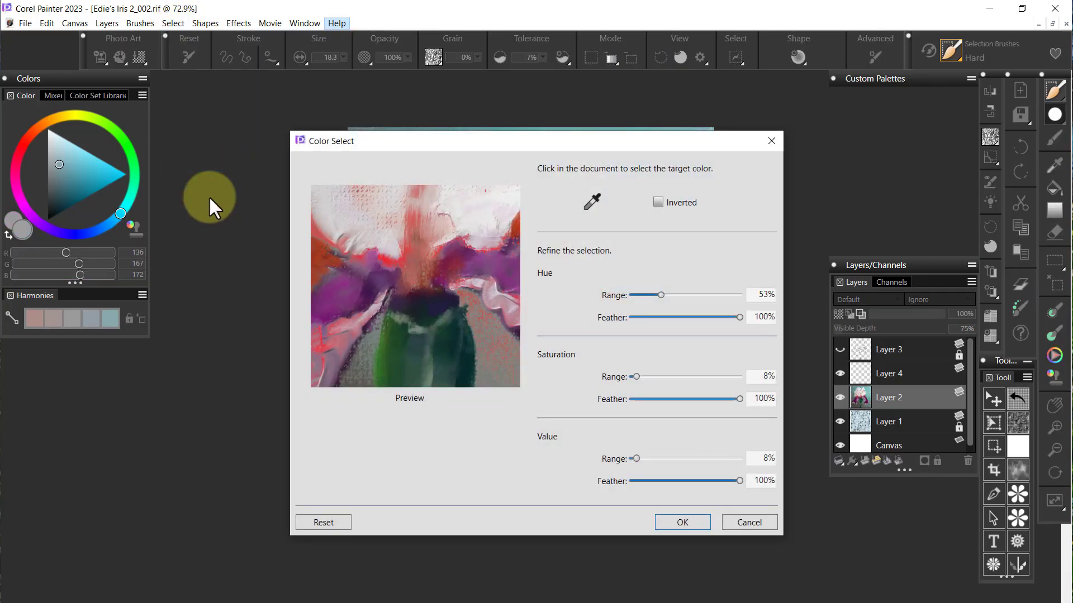
left_click_drag(447, 279, 467, 215)
left_click_drag(511, 143, 341, 136)
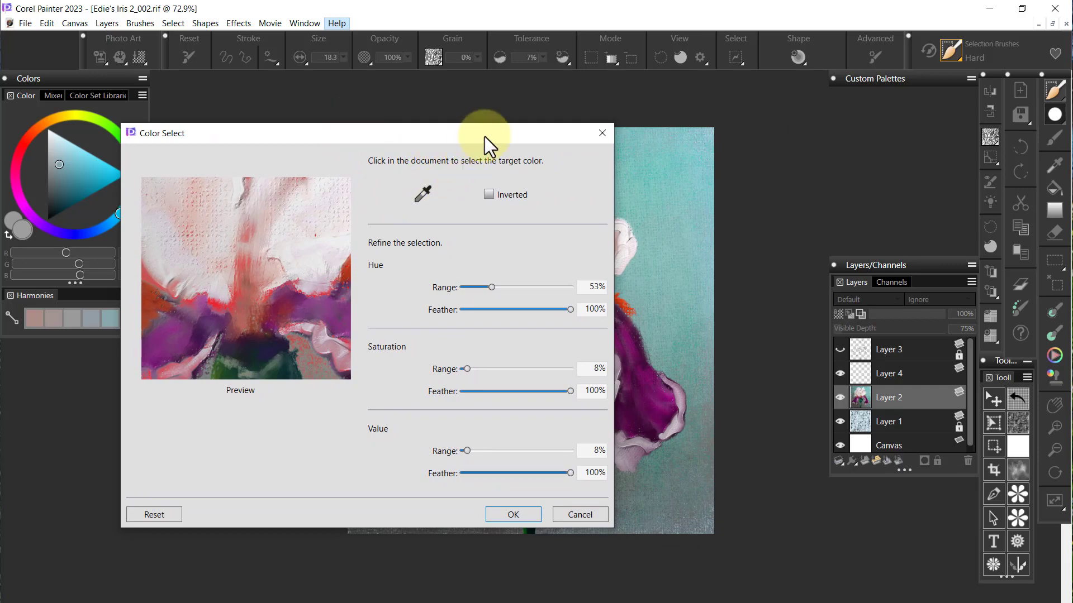
left_click_drag(494, 136, 380, 145)
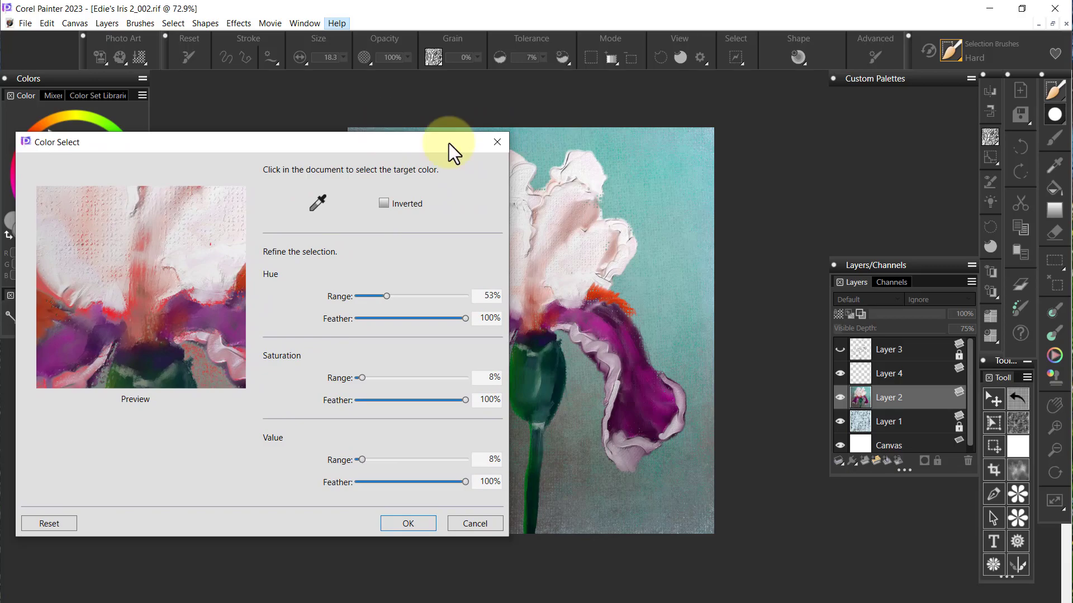
left_click_drag(451, 143, 666, 247)
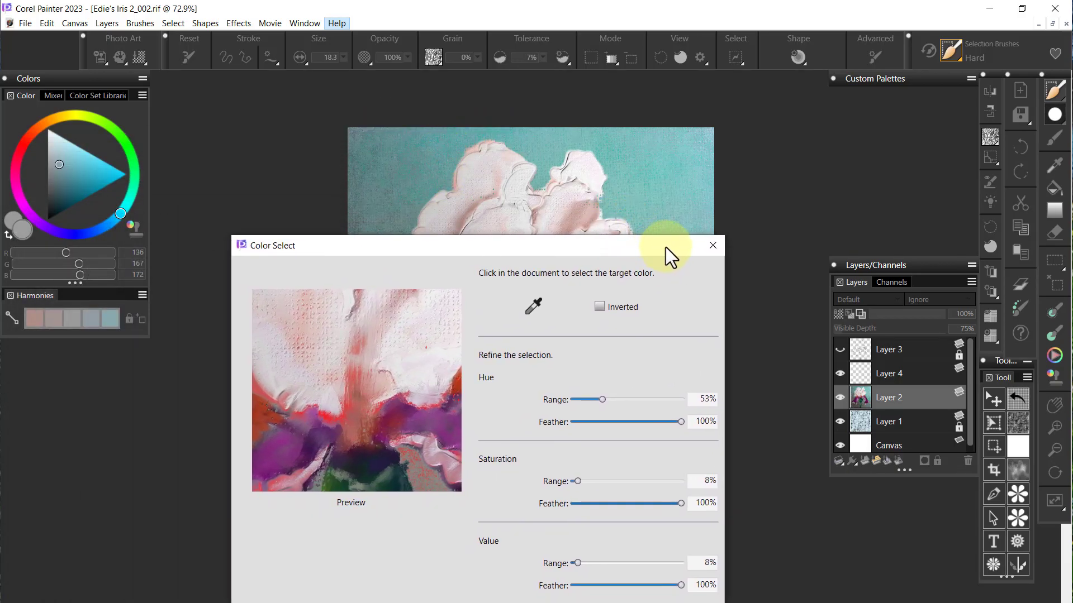
Step: Sample the white of the upper petals as the Color Select target and inspect the preview
left_click(520, 175)
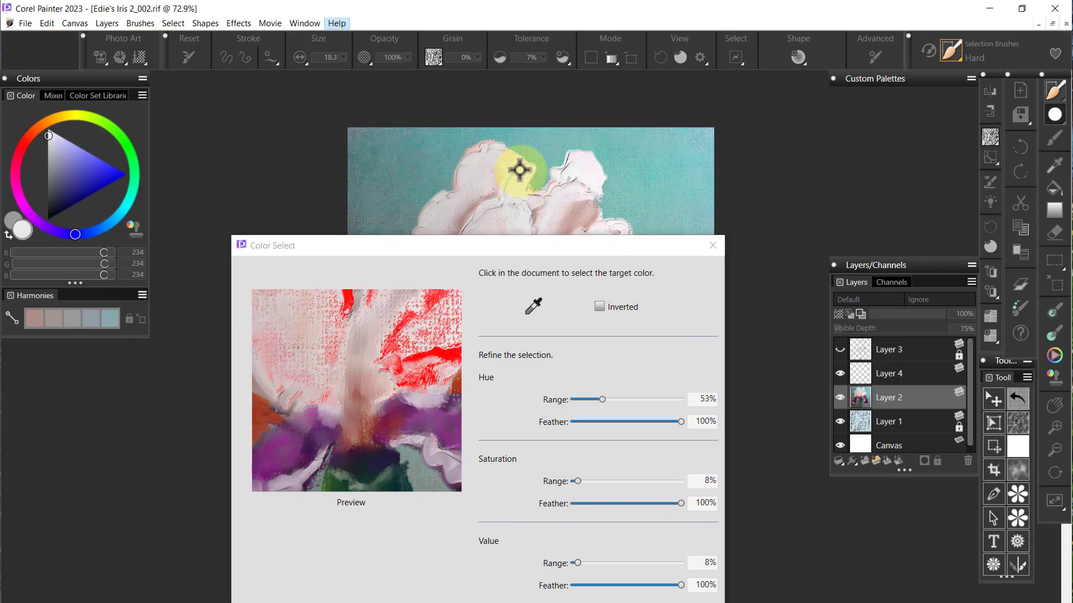
left_click_drag(582, 247, 641, 116)
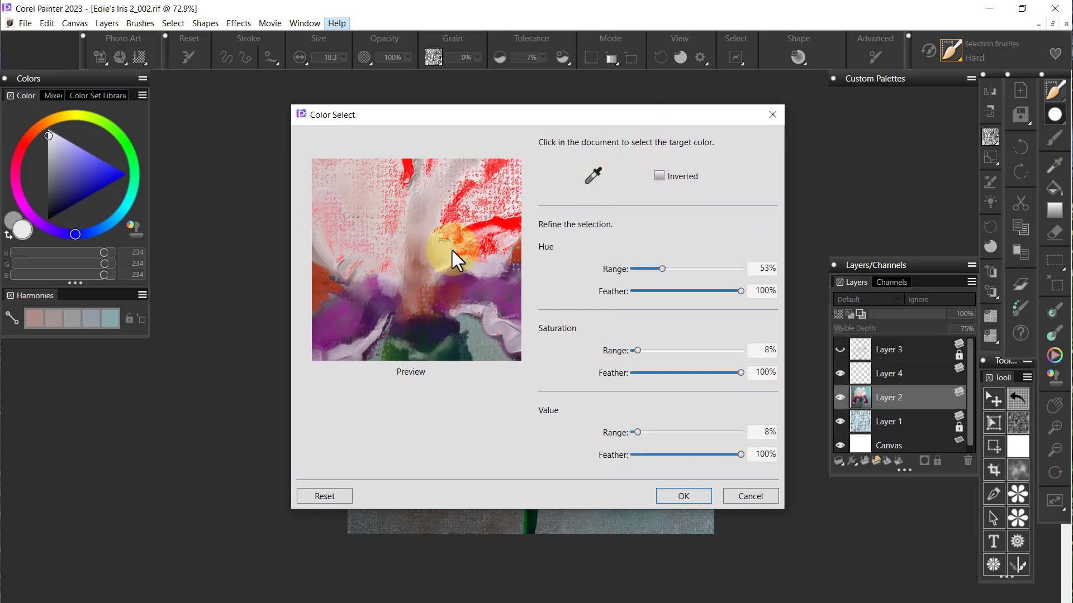
left_click_drag(451, 252, 426, 311)
left_click_drag(455, 239, 462, 267)
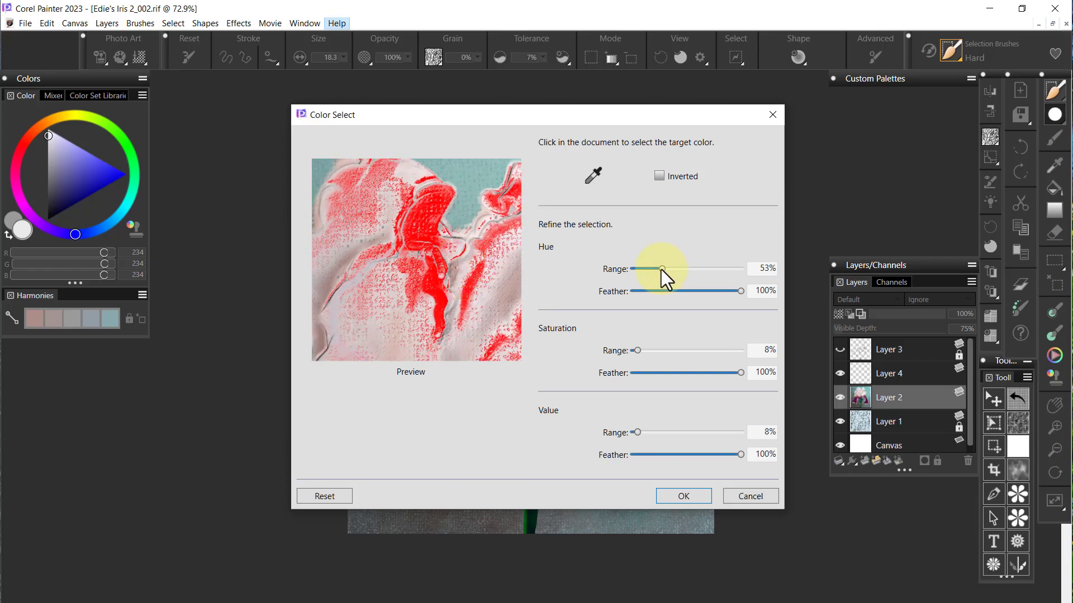
Step: Set Hue range to 131%, Saturation range to 85% and Value range to 5%
left_click_drag(662, 269, 684, 270)
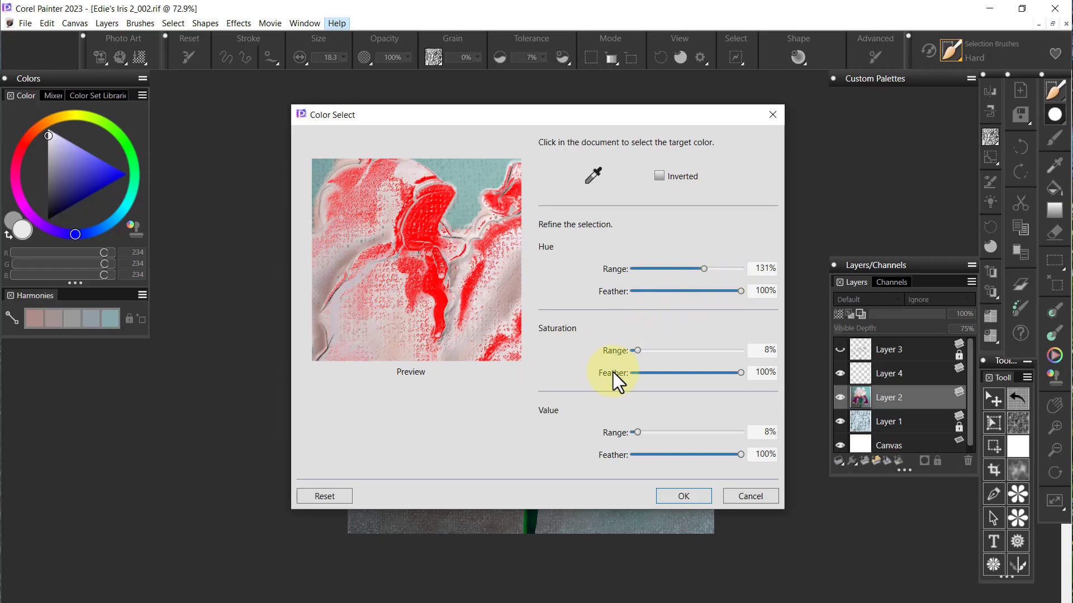
left_click_drag(638, 349, 667, 357)
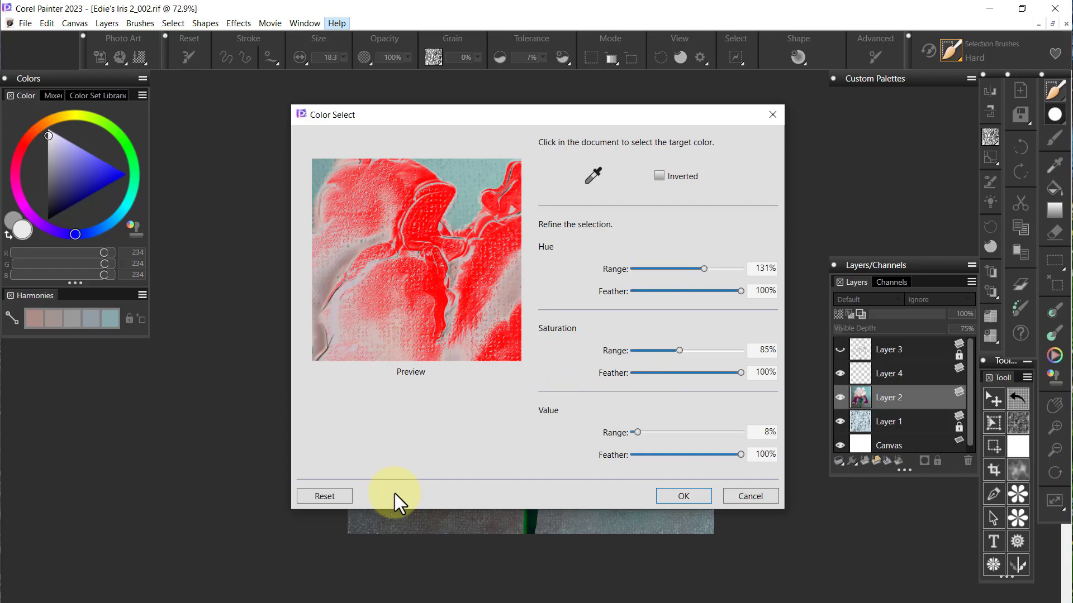
mouse_move(637, 432)
left_mouse_down()
mouse_move(662, 431)
mouse_move(635, 433)
left_mouse_up()
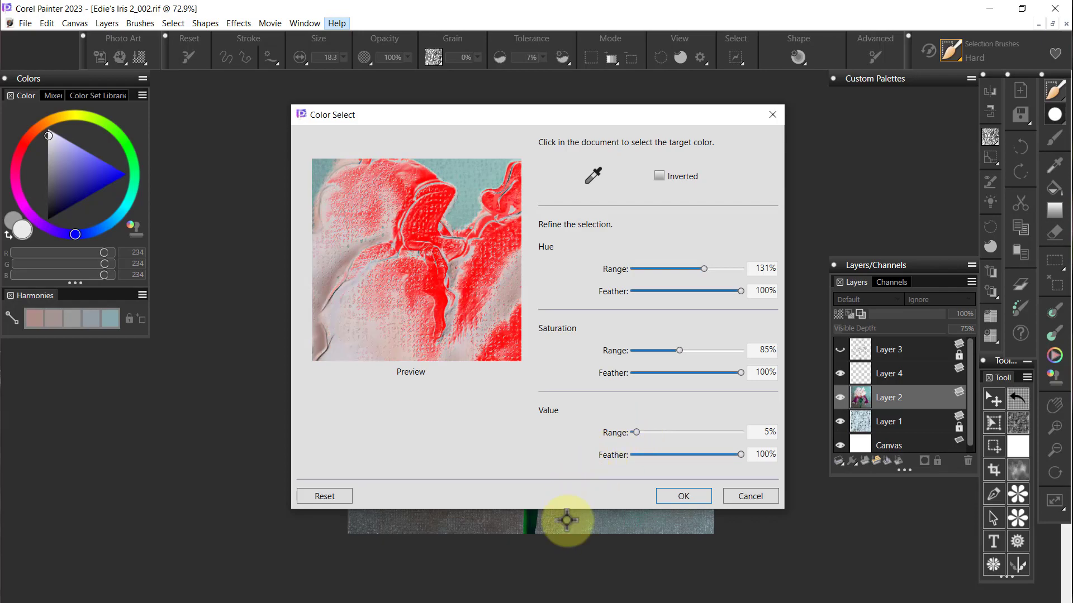
left_click_drag(486, 319, 434, 290)
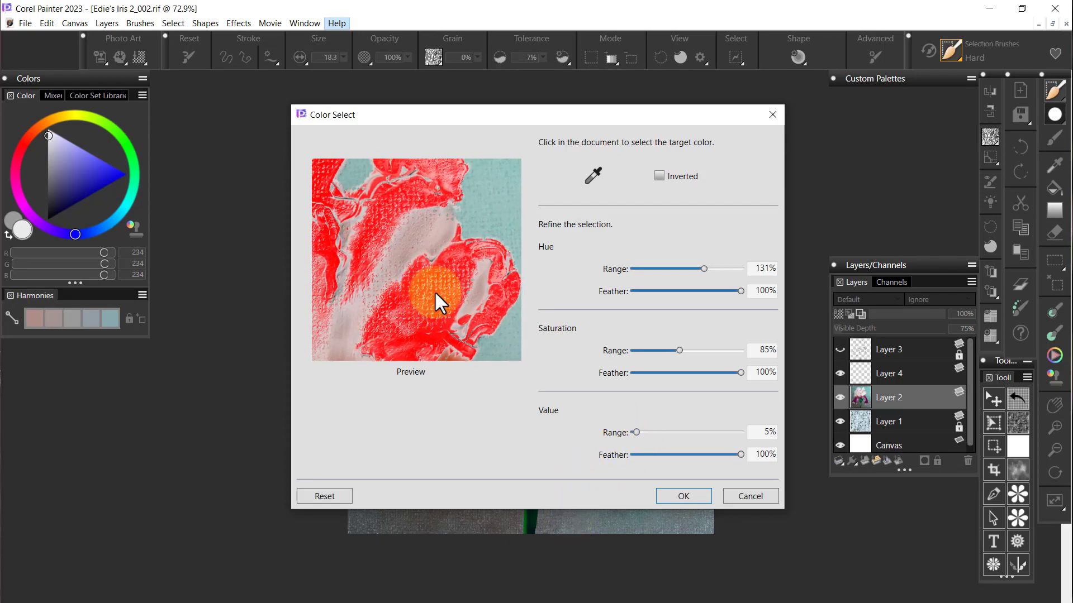
Step: Apply the colour selection and fill the selected upper petals with grey-blue
left_click(684, 496)
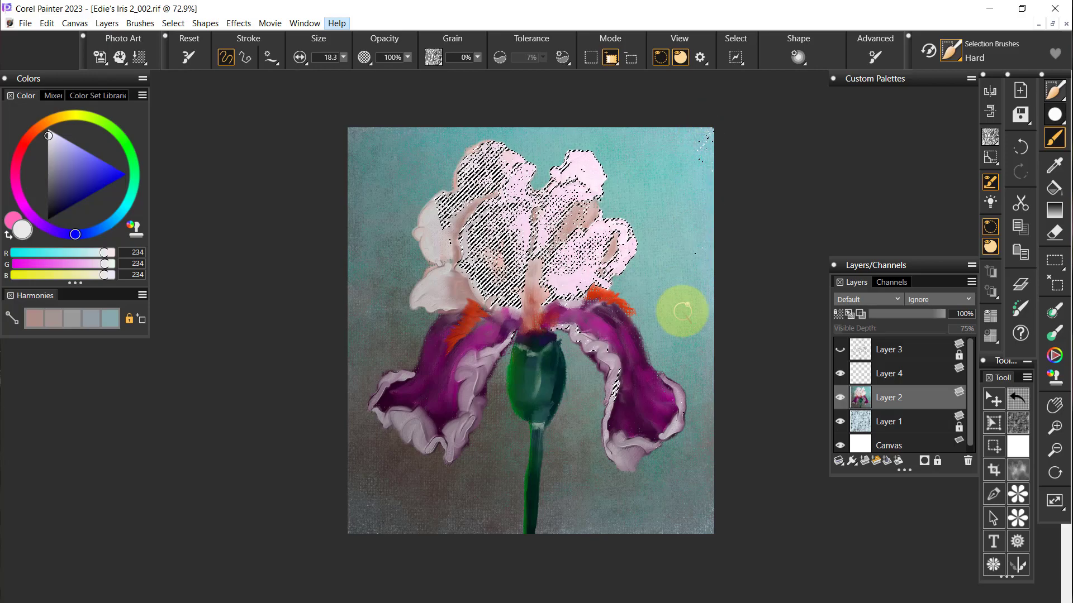
left_click(110, 317)
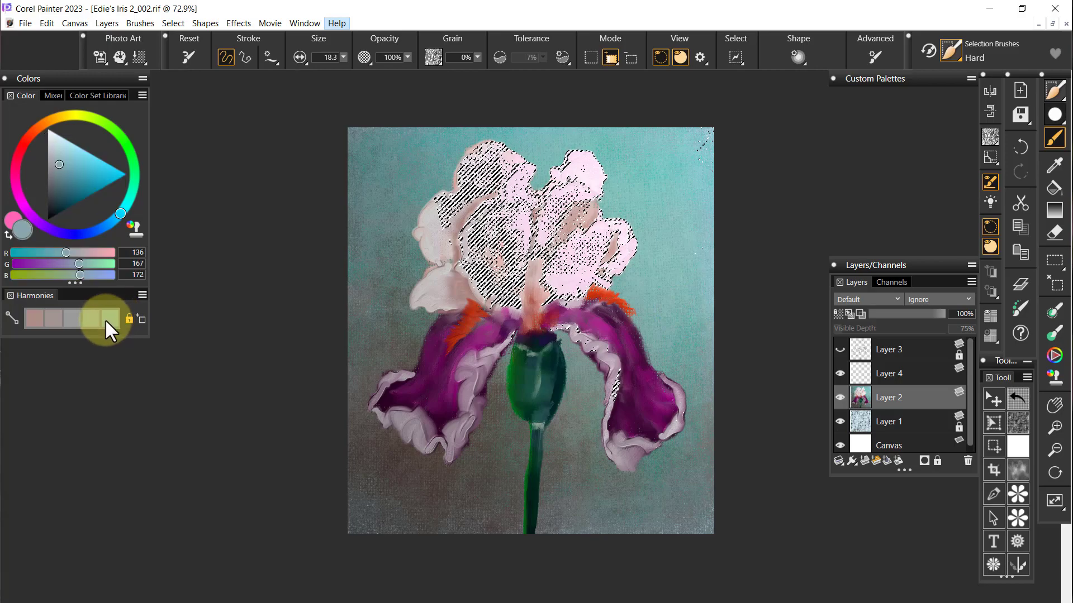
right_click(620, 290)
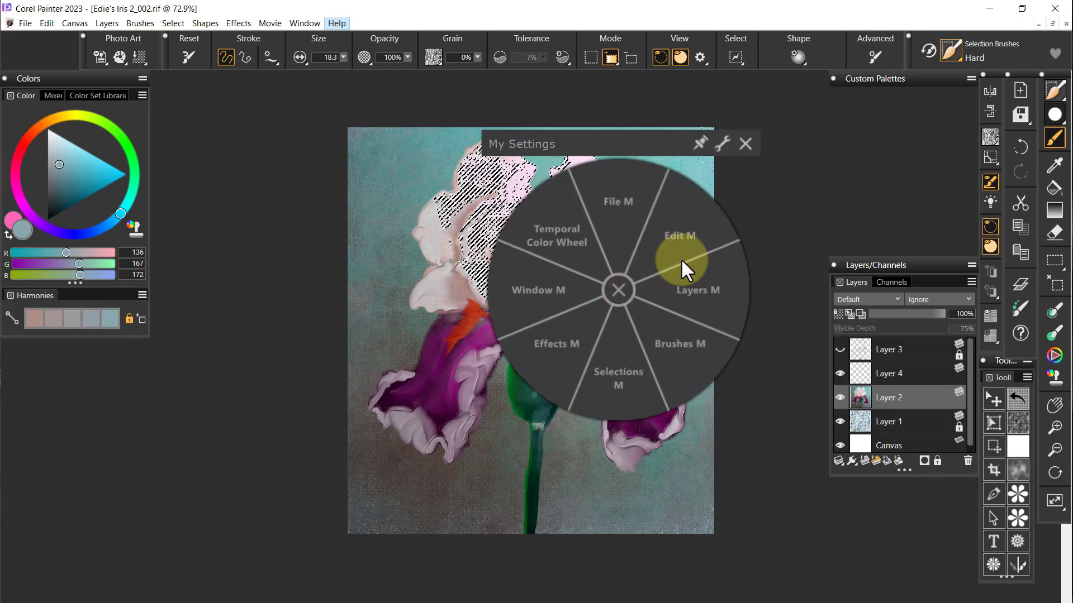
left_click(683, 233)
left_click(602, 254)
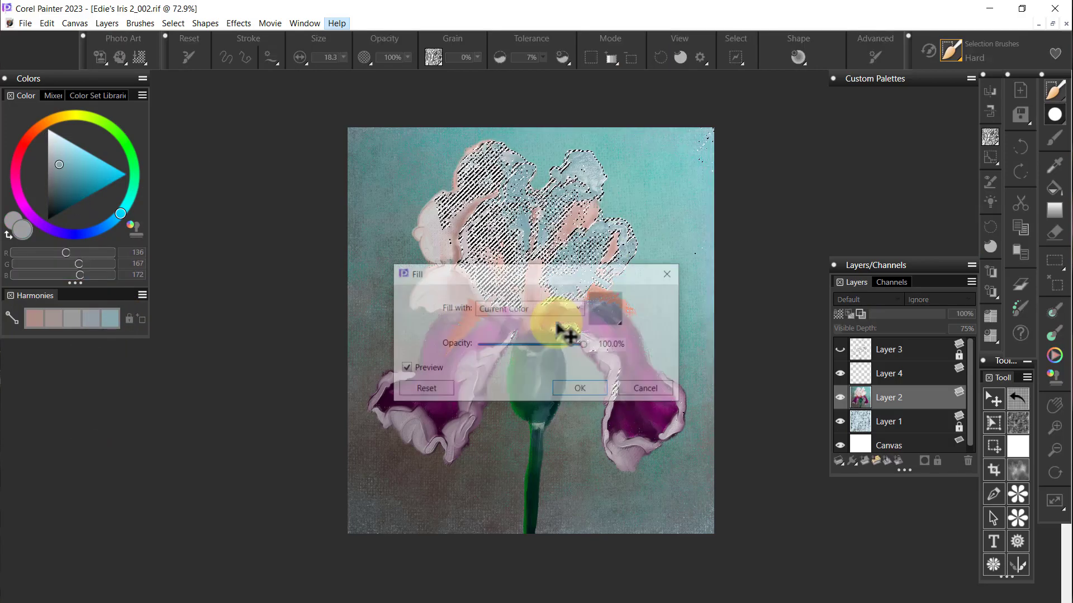
left_click(585, 387)
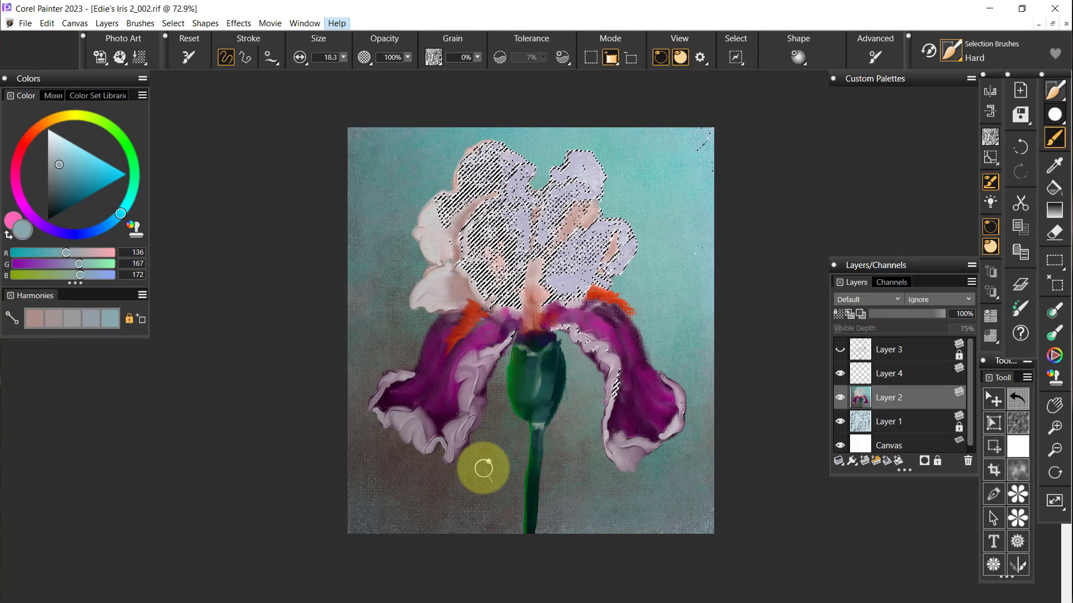
Step: Hide the selection marquee using the Selections section of the My Settings menu
right_click(734, 316)
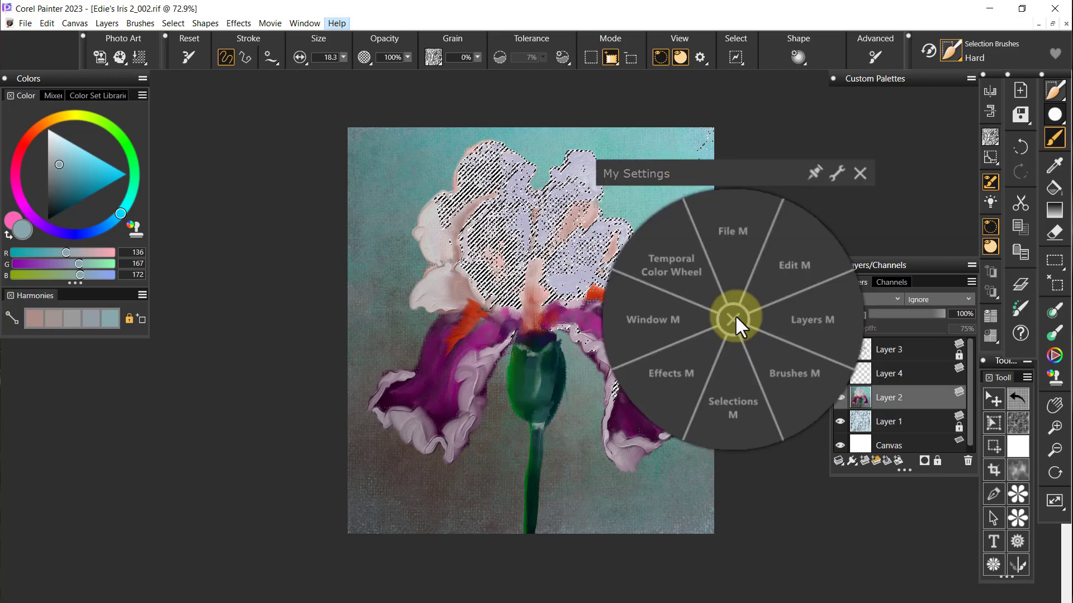
left_click(722, 400)
left_click(802, 391)
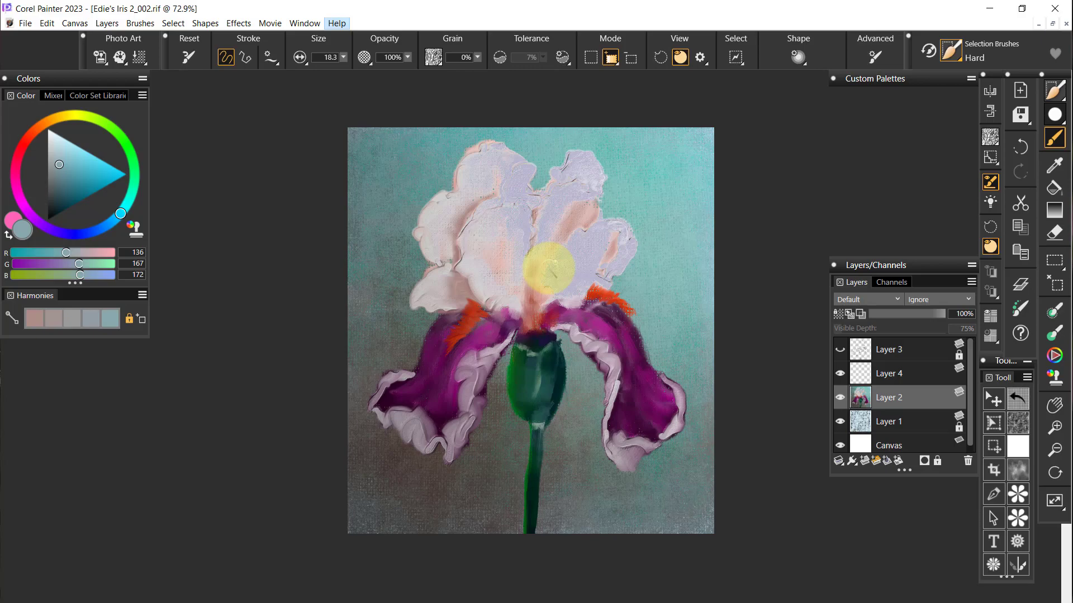
Step: Deselect the petals and undo the grey-blue fill to restore their original white-pink paint
left_click(1043, 280)
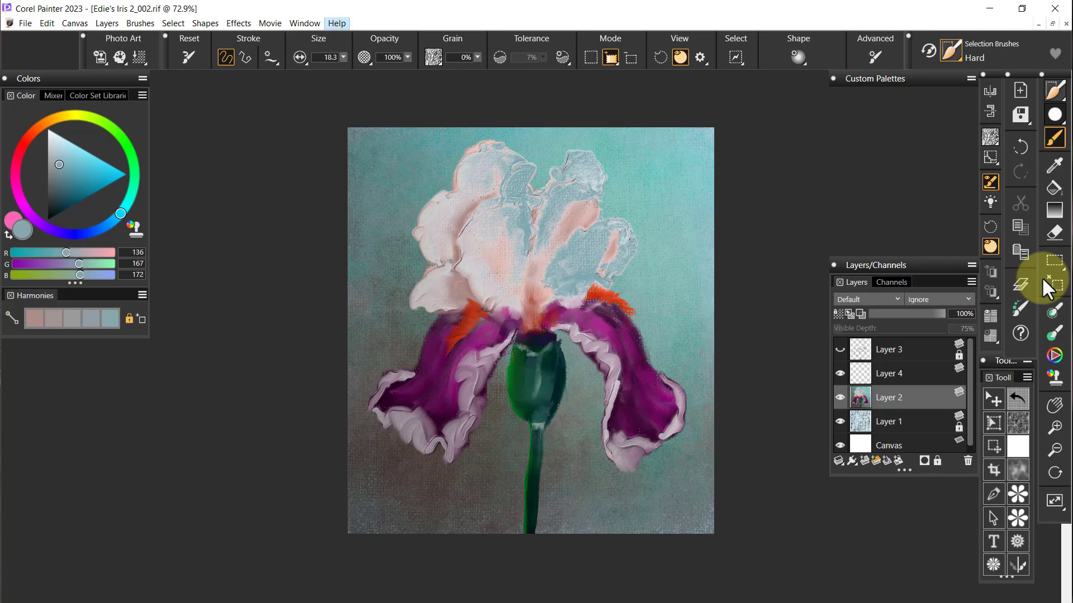
key("grave")
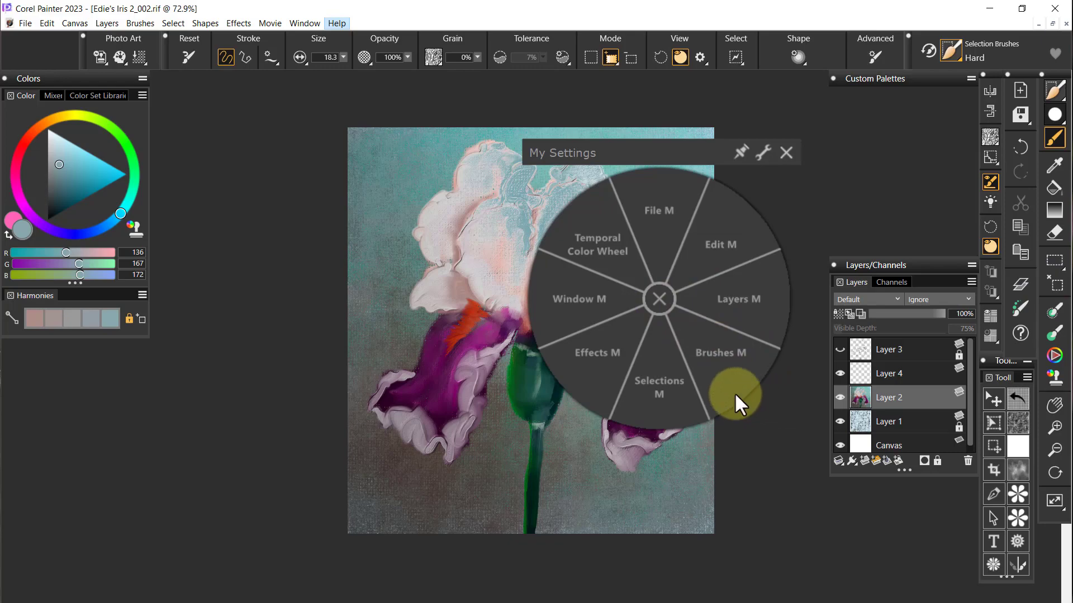
left_click(659, 299)
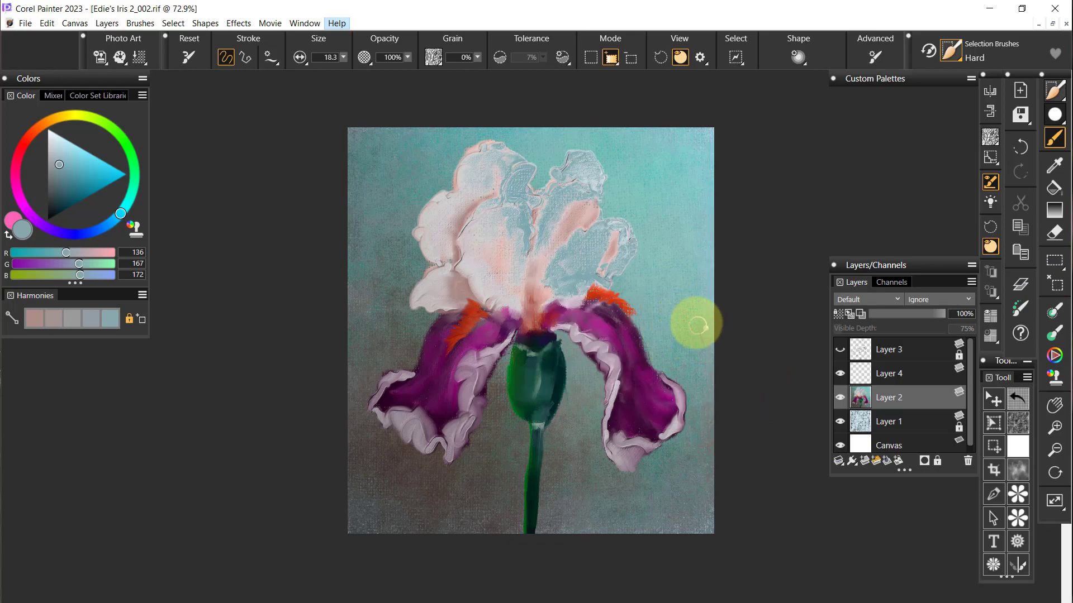
key("ctrl+z")
key("ctrl+z")
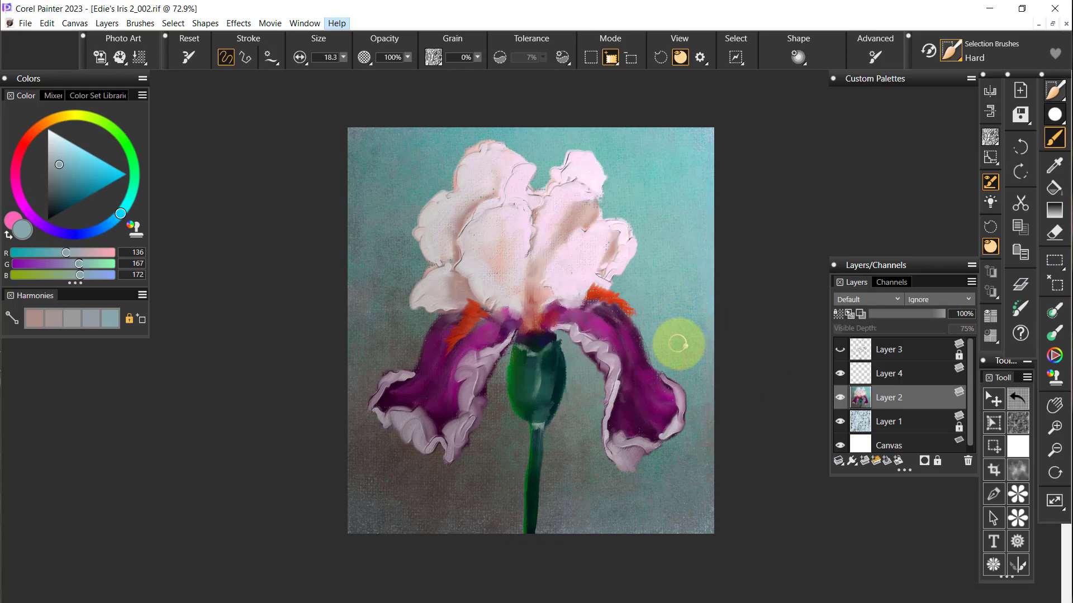
mouse_move(644, 379)
left_mouse_down()
mouse_move(672, 368)
mouse_move(622, 385)
mouse_move(671, 384)
left_mouse_up()
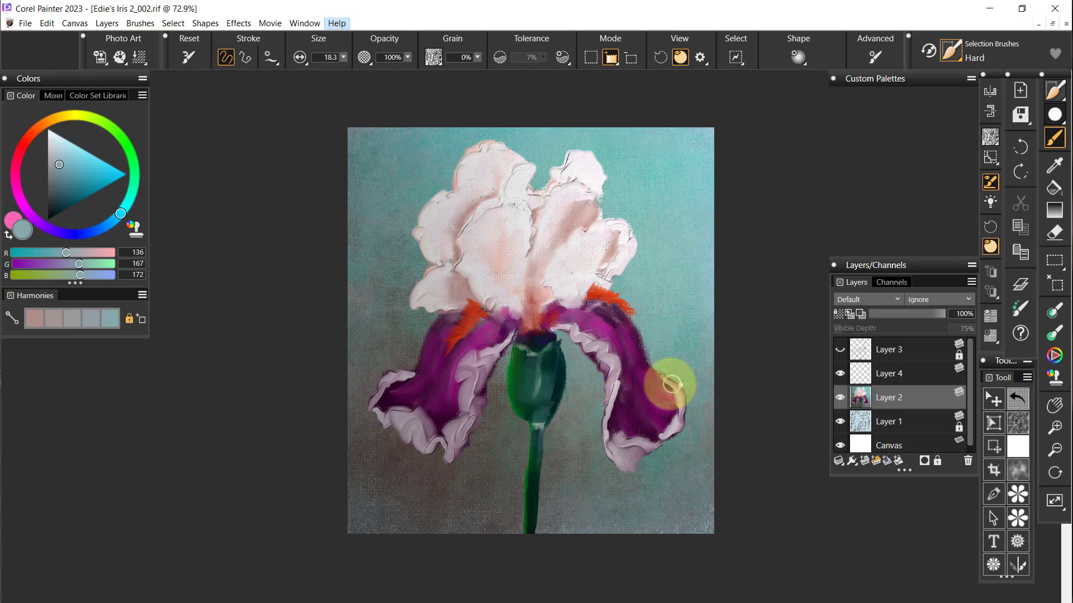
Step: Enable Color Selection with 20% colour and 70% brightness tolerance, and open the Selections panel
left_click(496, 54)
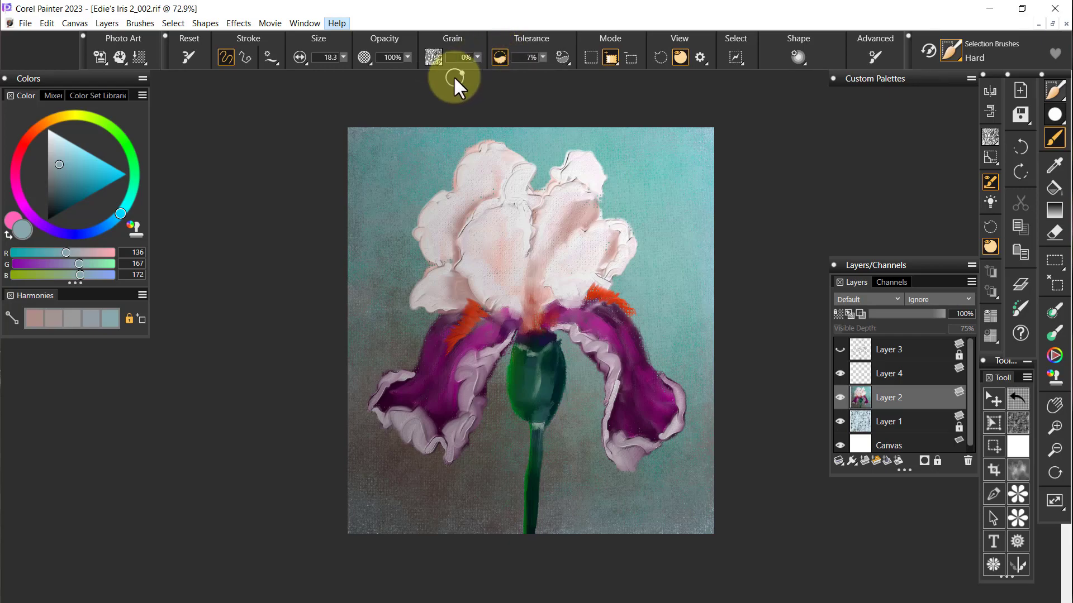
left_click(563, 57)
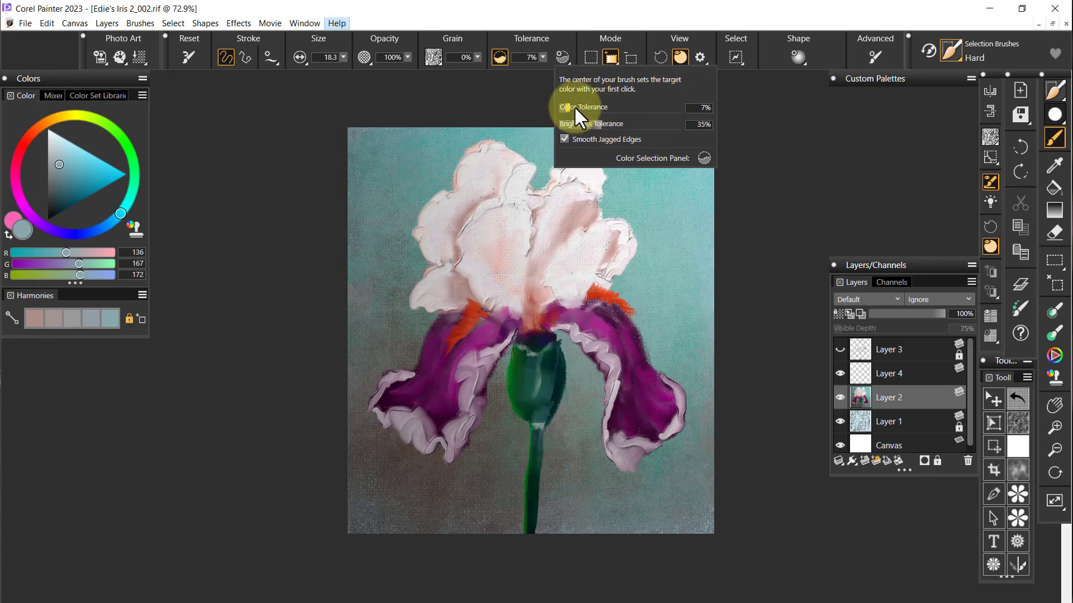
mouse_move(570, 107)
left_click_drag(568, 106, 646, 121)
left_click(645, 122)
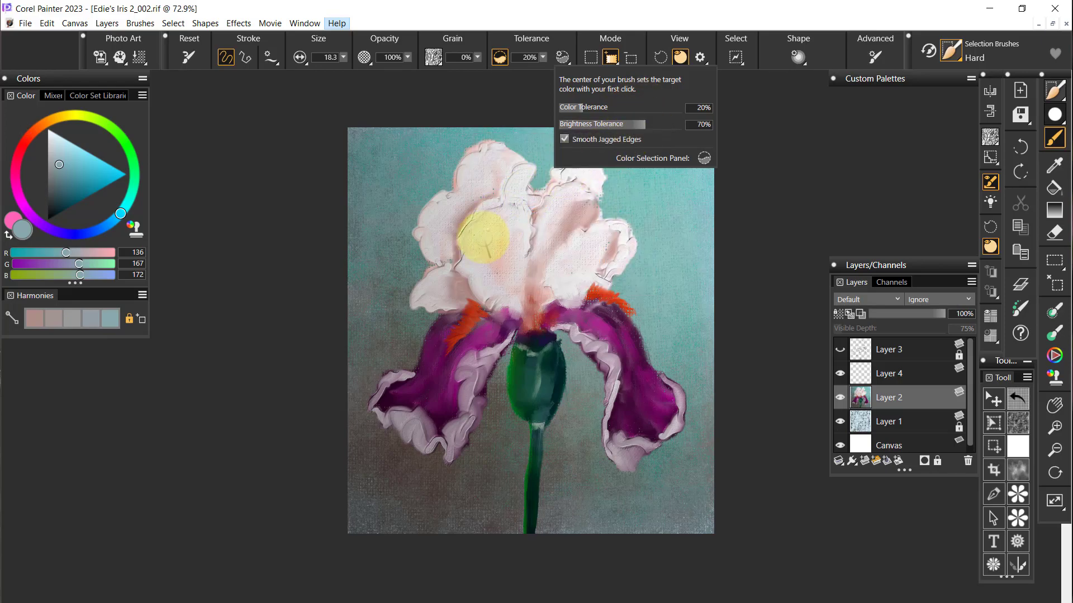
left_click(704, 158)
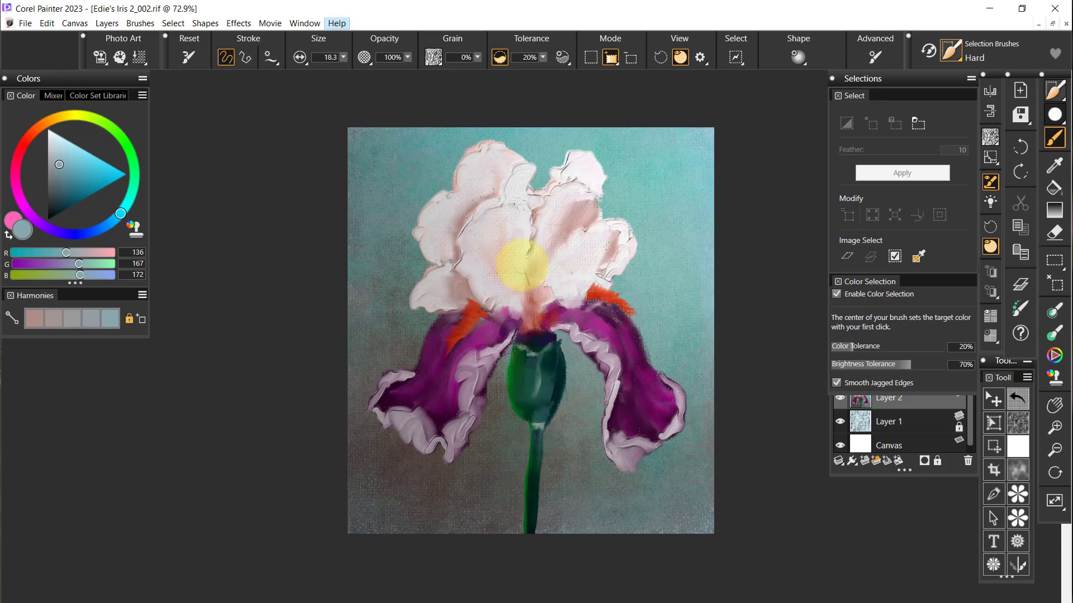
Step: Enlarge the selection brush to 51.7, paint a test stroke on the petals, and lower Color Tolerance slightly
left_click_drag(759, 335, 762, 348)
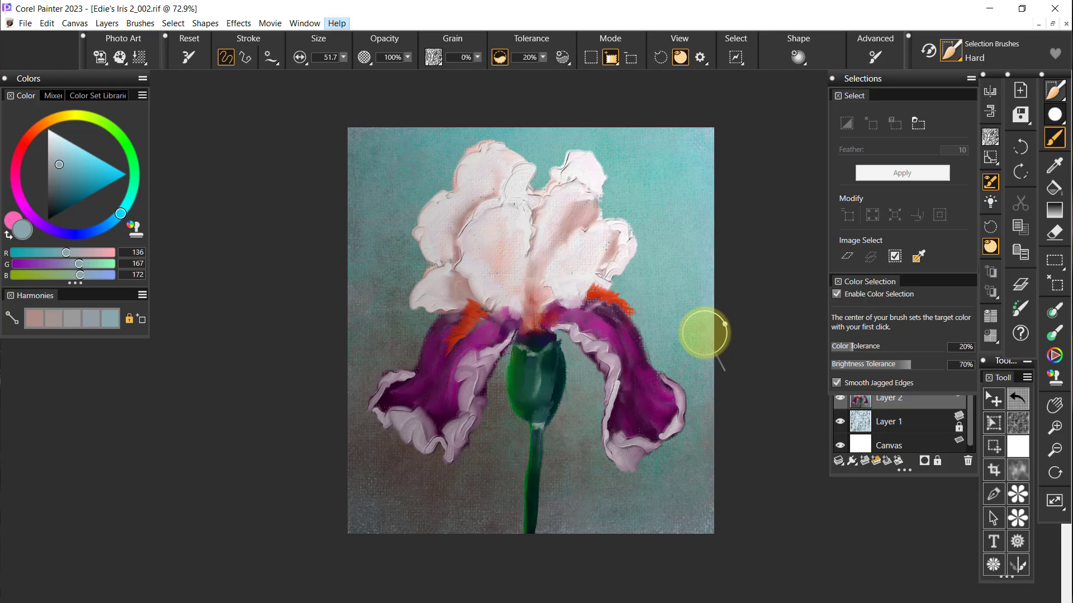
mouse_move(583, 159)
left_mouse_down()
mouse_move(538, 202)
mouse_move(591, 140)
mouse_move(606, 151)
mouse_move(565, 244)
mouse_move(574, 195)
mouse_move(548, 171)
mouse_move(511, 216)
mouse_move(521, 248)
mouse_move(587, 202)
mouse_move(534, 261)
mouse_move(594, 223)
mouse_move(564, 265)
mouse_move(605, 238)
mouse_move(609, 267)
mouse_move(569, 282)
mouse_move(573, 291)
mouse_move(558, 276)
mouse_move(555, 296)
mouse_move(572, 334)
mouse_move(566, 324)
mouse_move(587, 314)
mouse_move(614, 347)
mouse_move(640, 420)
mouse_move(615, 334)
mouse_move(640, 352)
mouse_move(667, 431)
mouse_move(618, 452)
mouse_move(605, 378)
mouse_move(573, 306)
mouse_move(556, 346)
mouse_move(601, 383)
mouse_move(557, 421)
mouse_move(519, 363)
mouse_move(508, 381)
mouse_move(535, 378)
left_mouse_up()
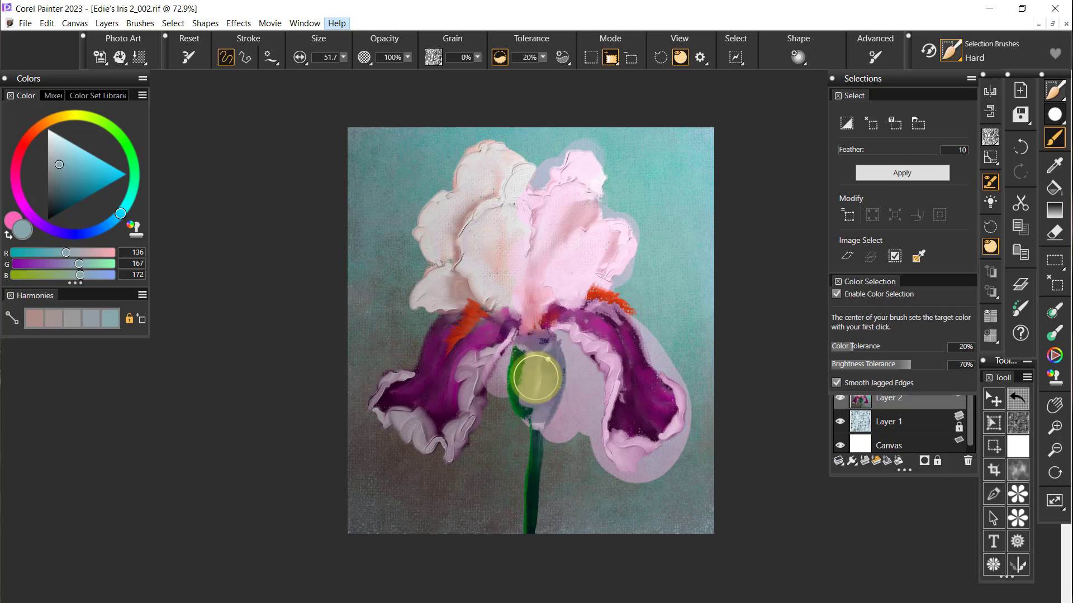
mouse_move(535, 379)
left_mouse_down()
mouse_move(647, 362)
mouse_move(670, 386)
mouse_move(695, 376)
left_mouse_up()
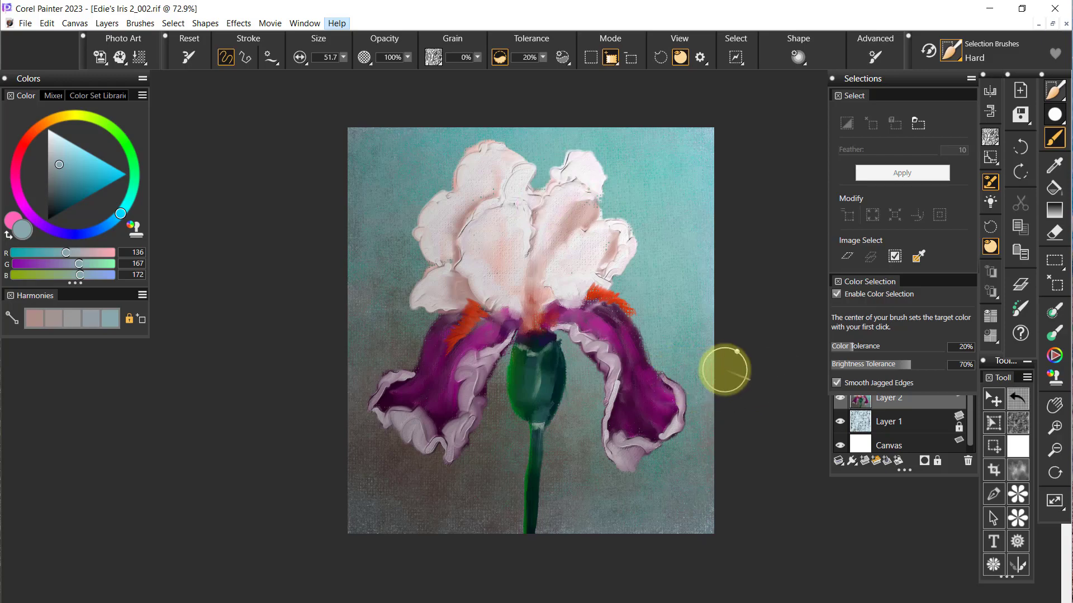
left_click(854, 347)
Step: Cut Color Tolerance to 7% and Brightness Tolerance to 25%, test on the upper-right petal, then deselect
left_click_drag(843, 347, 835, 355)
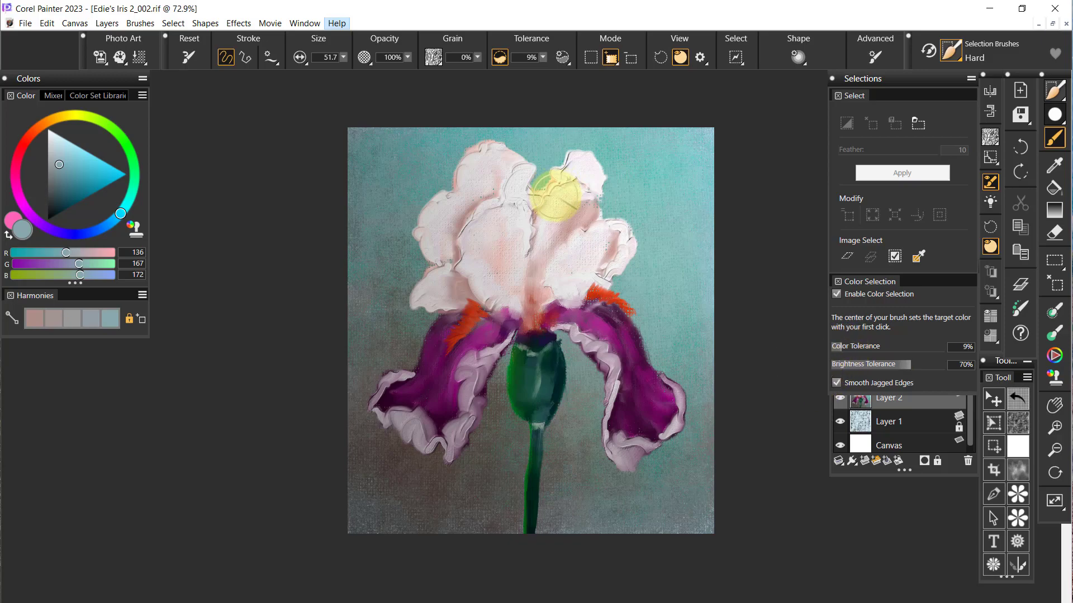
mouse_move(555, 180)
left_mouse_down()
mouse_move(586, 167)
mouse_move(583, 198)
left_mouse_up()
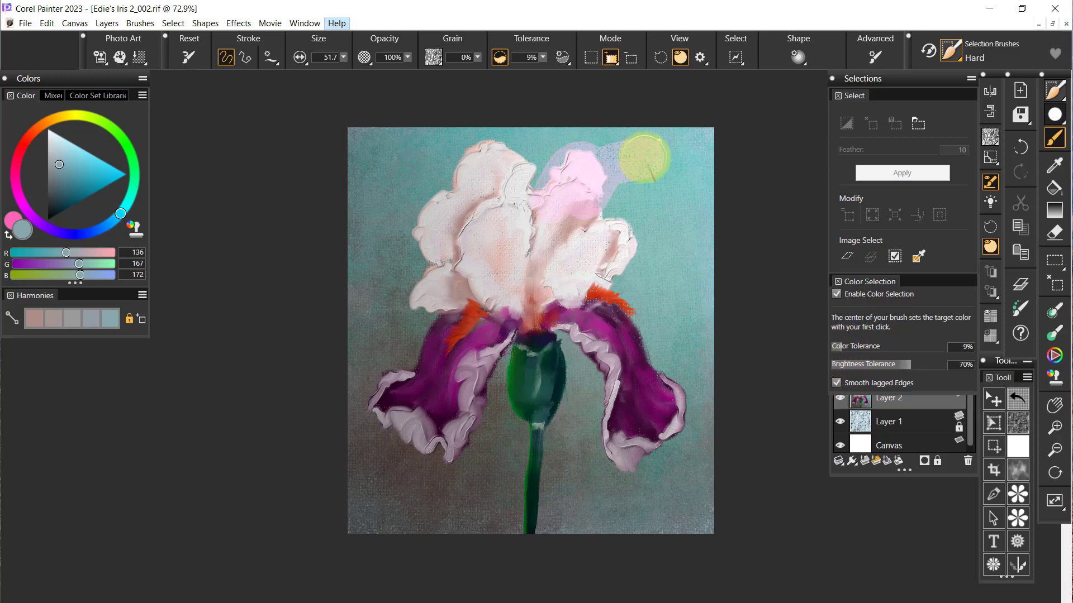
mouse_move(646, 158)
left_mouse_down()
mouse_move(575, 147)
mouse_move(689, 132)
mouse_move(670, 132)
mouse_move(614, 215)
left_mouse_up()
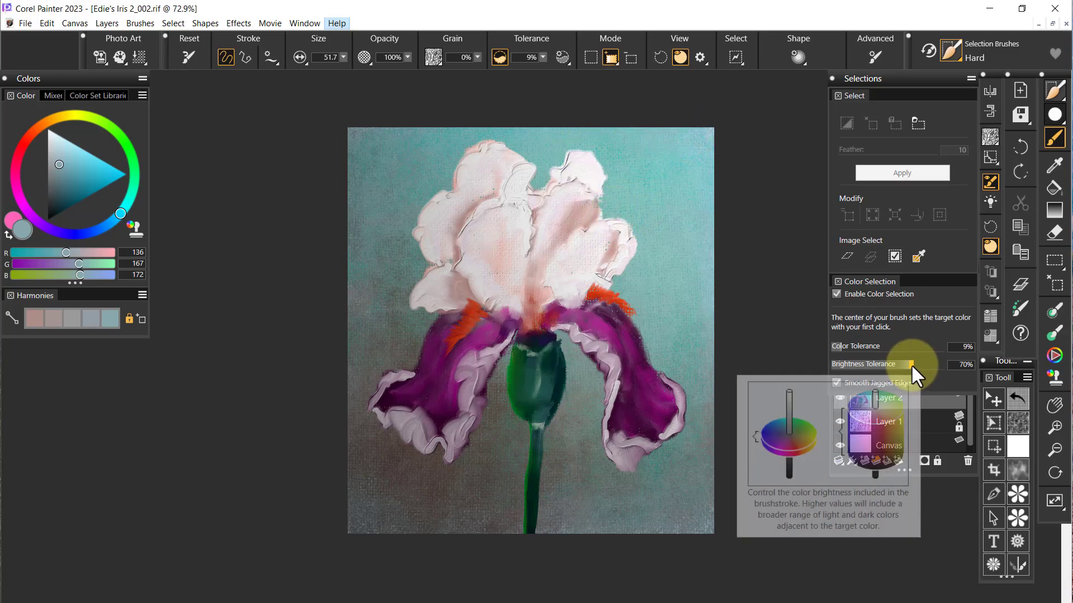
left_click_drag(912, 364, 890, 364)
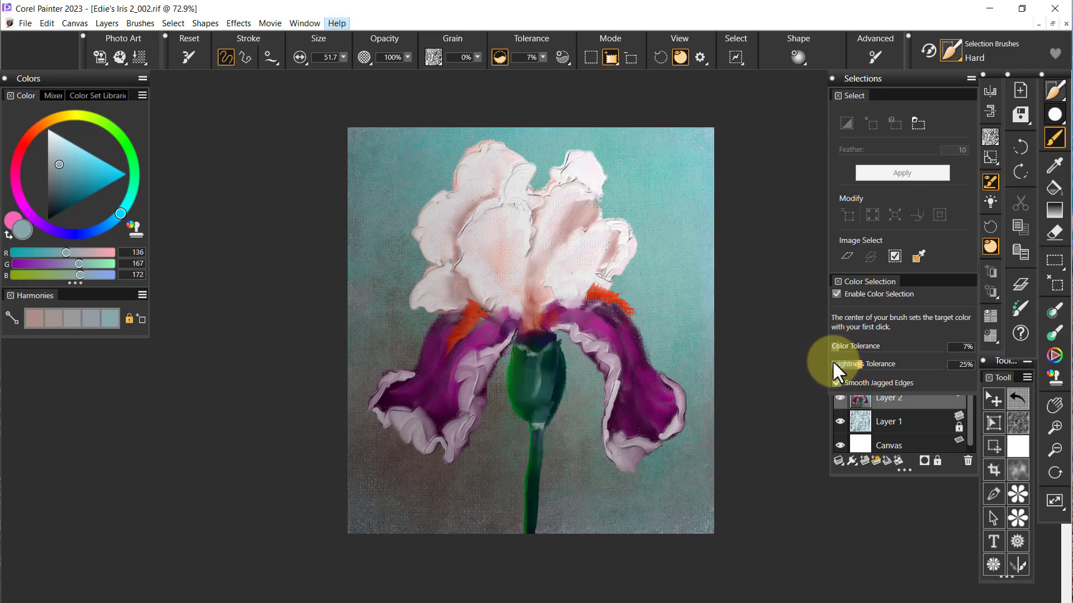
mouse_move(587, 203)
left_mouse_down()
mouse_move(555, 210)
mouse_move(574, 163)
mouse_move(593, 174)
mouse_move(575, 215)
mouse_move(581, 246)
mouse_move(589, 173)
mouse_move(618, 167)
left_mouse_up()
key("ctrl+d")
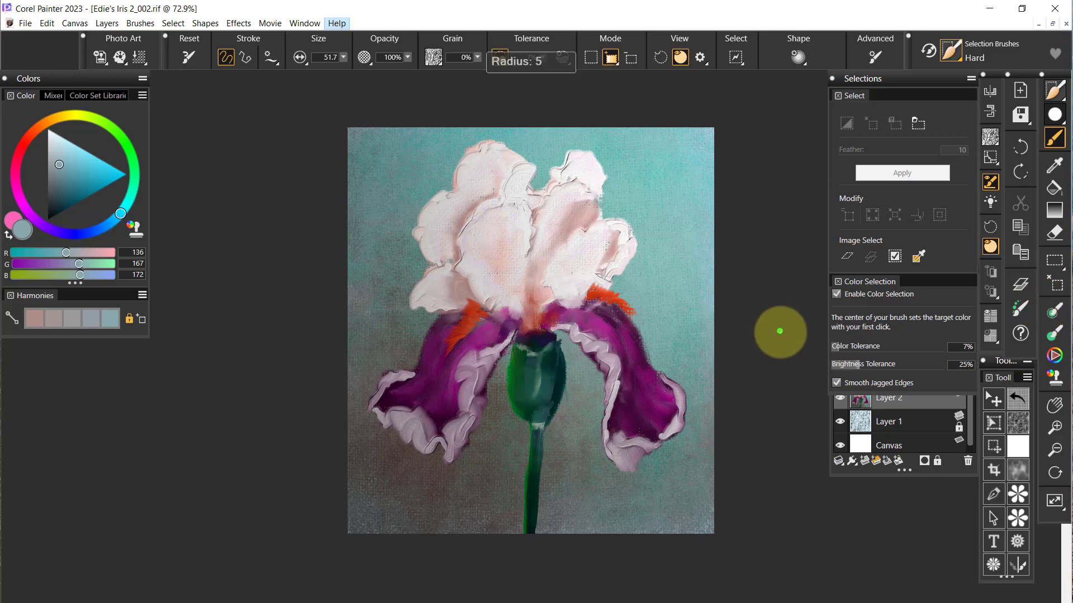
Step: Shrink the Selection Brush to 14.1, paint over the upper petals, and show marching ants
left_click_drag(779, 332, 781, 321)
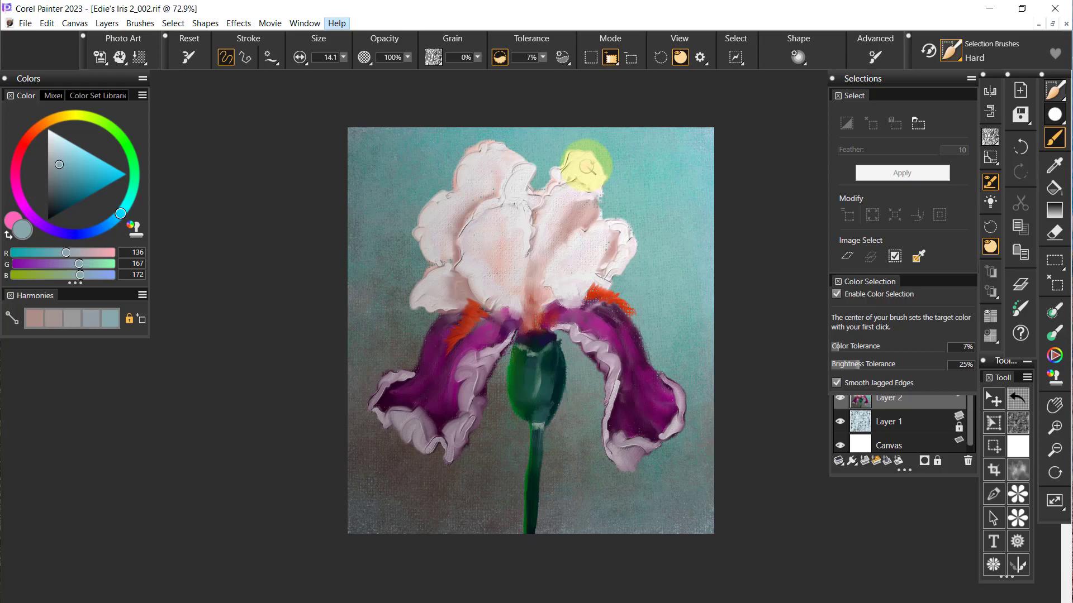
mouse_move(585, 158)
left_mouse_down()
mouse_move(595, 189)
mouse_move(588, 168)
mouse_move(590, 185)
mouse_move(571, 166)
mouse_move(556, 172)
mouse_move(549, 203)
mouse_move(579, 177)
mouse_move(596, 199)
mouse_move(596, 227)
mouse_move(532, 245)
mouse_move(522, 310)
mouse_move(556, 280)
mouse_move(596, 289)
mouse_move(614, 279)
mouse_move(619, 237)
mouse_move(557, 238)
mouse_move(550, 253)
mouse_move(593, 241)
mouse_move(608, 273)
mouse_move(581, 298)
mouse_move(604, 268)
mouse_move(576, 252)
mouse_move(549, 189)
mouse_move(532, 198)
mouse_move(521, 172)
mouse_move(504, 197)
mouse_move(491, 179)
mouse_move(496, 139)
mouse_move(466, 162)
mouse_move(474, 147)
mouse_move(501, 190)
mouse_move(454, 208)
mouse_move(427, 195)
mouse_move(434, 250)
mouse_move(425, 213)
mouse_move(453, 240)
mouse_move(423, 243)
mouse_move(450, 265)
mouse_move(426, 299)
mouse_move(508, 311)
mouse_move(522, 301)
mouse_move(497, 265)
mouse_move(522, 235)
mouse_move(517, 215)
mouse_move(476, 213)
mouse_move(475, 254)
mouse_move(484, 273)
mouse_move(497, 179)
mouse_move(476, 208)
mouse_move(587, 285)
left_mouse_up()
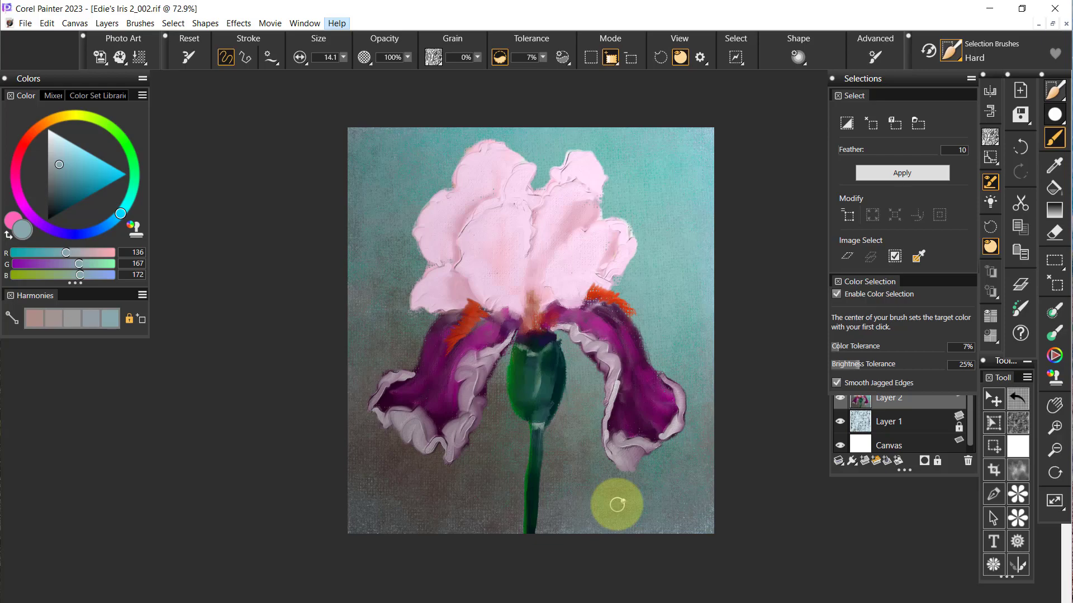
left_click(660, 55)
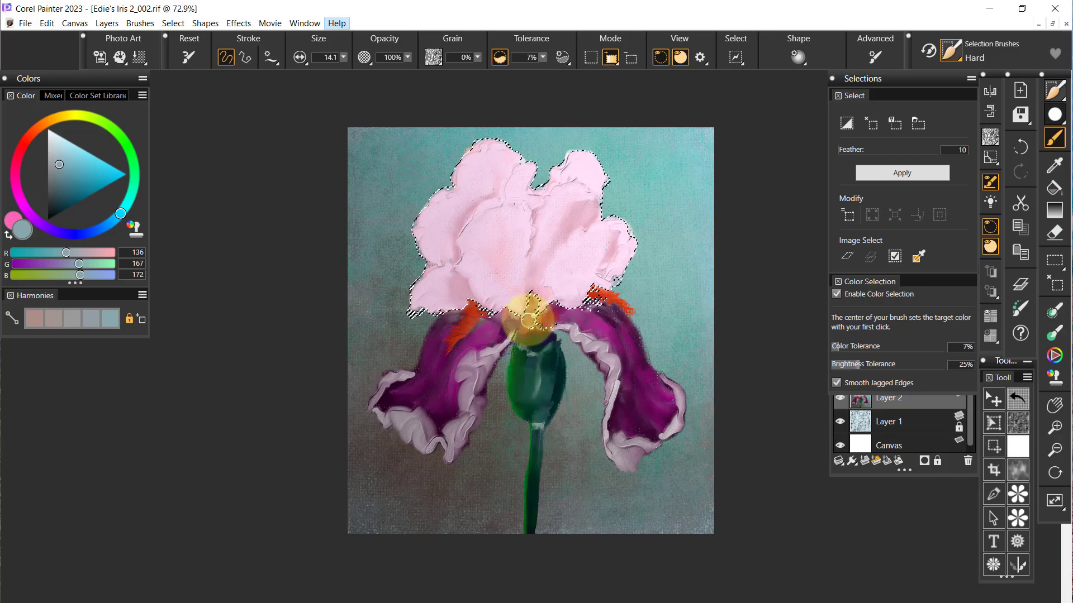
Step: Start an Edit > Fill from the custom quick-command menu, then cancel it on the wrong layer
key("grave")
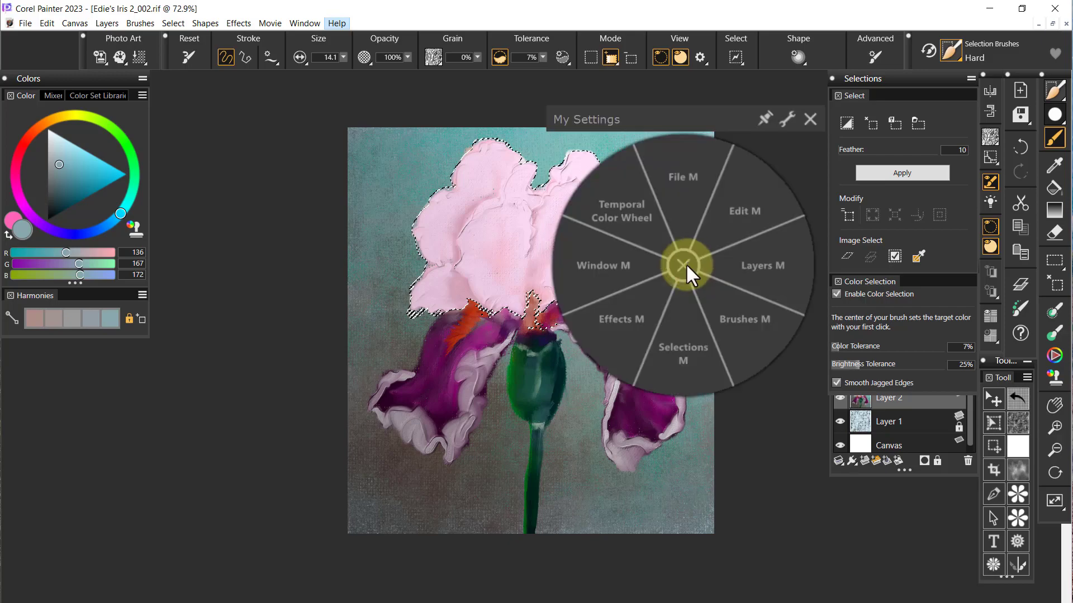
left_click(719, 231)
left_click(698, 217)
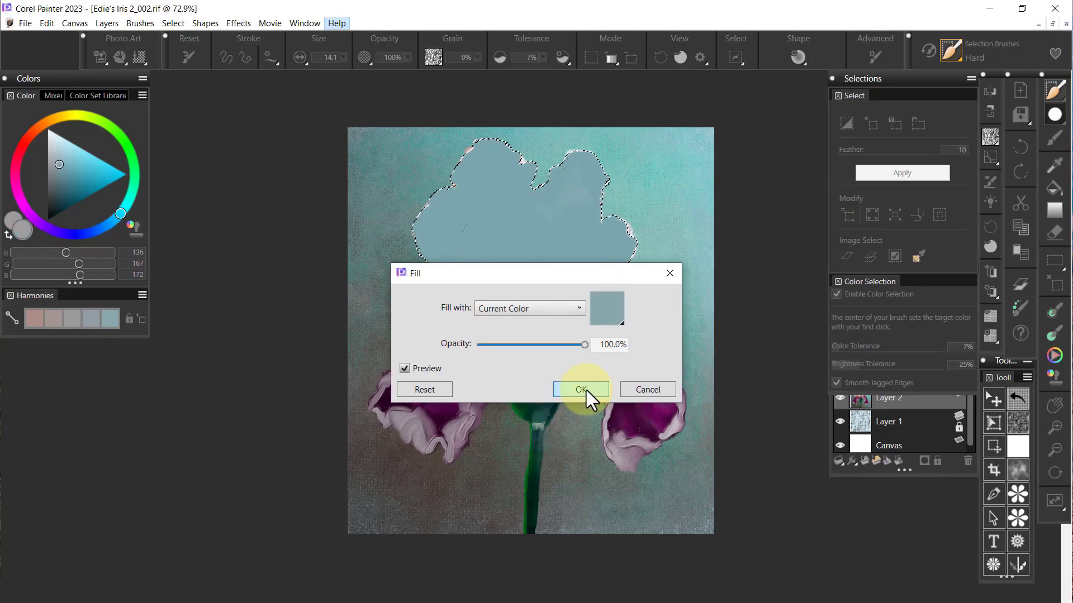
left_click(634, 385)
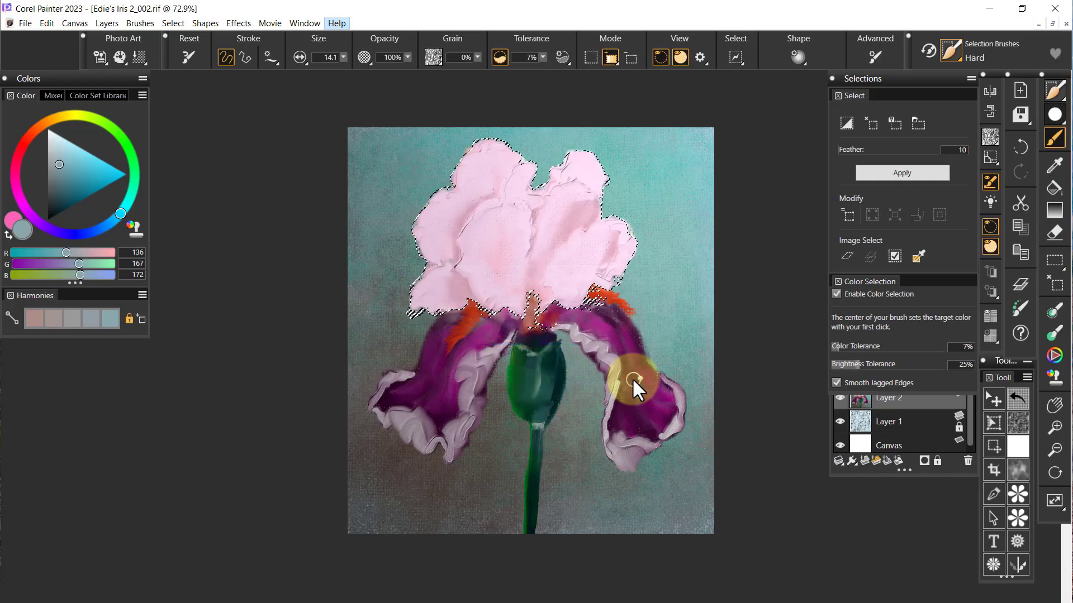
Step: Make Layer 4 active and fill the petal selection with flat lavender
left_click(1022, 283)
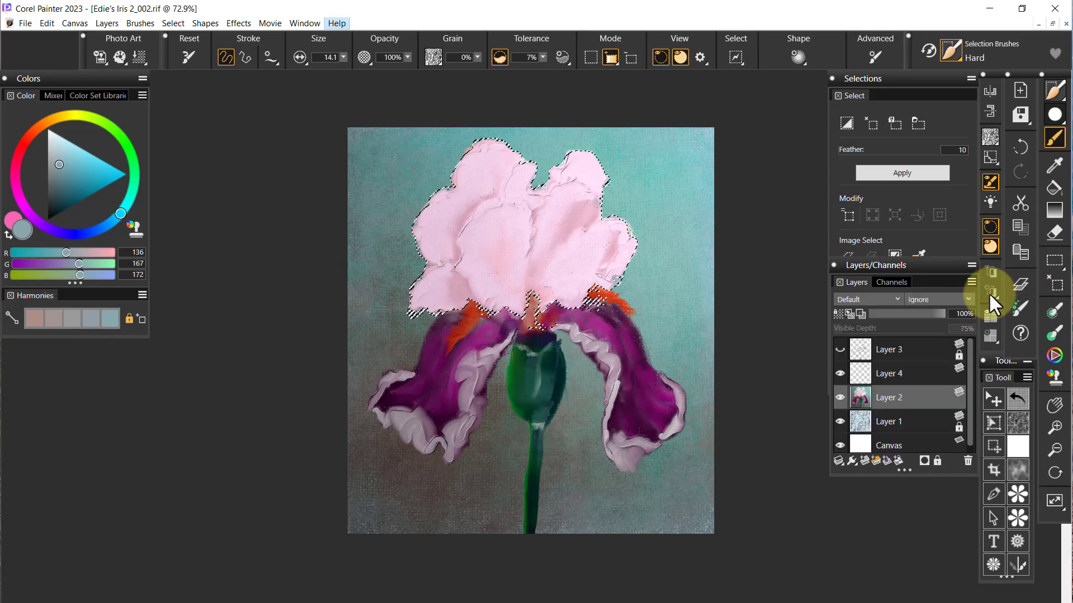
left_click(906, 370)
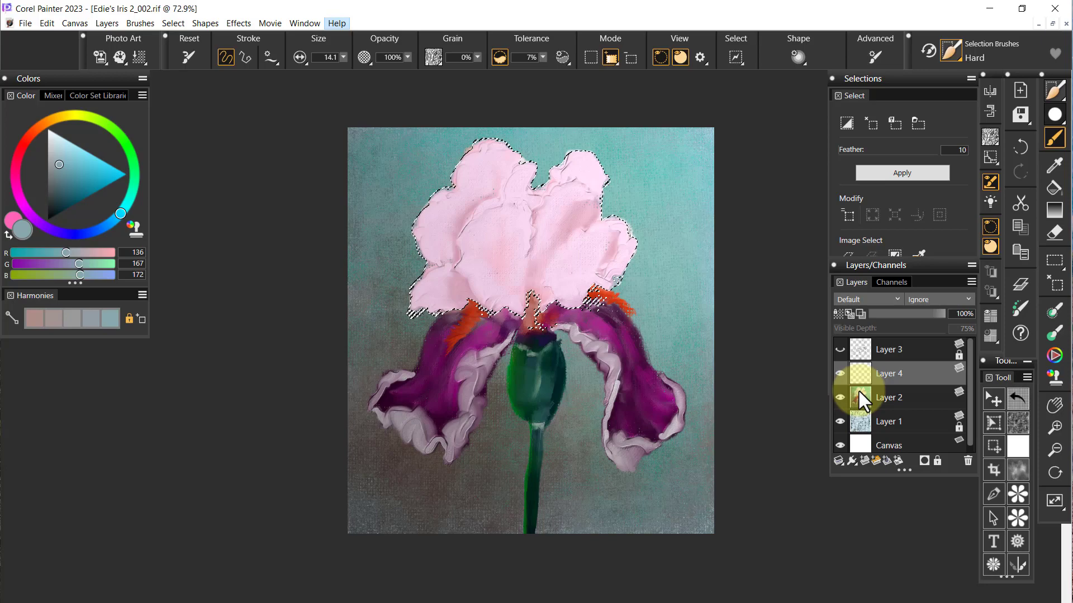
key("grave")
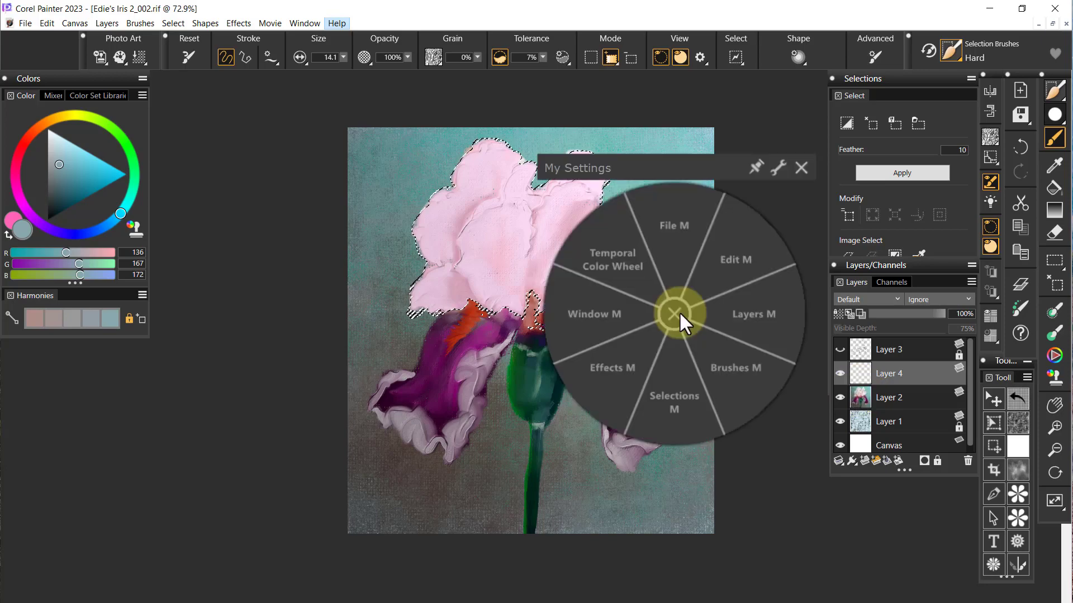
left_click(725, 284)
left_click(652, 272)
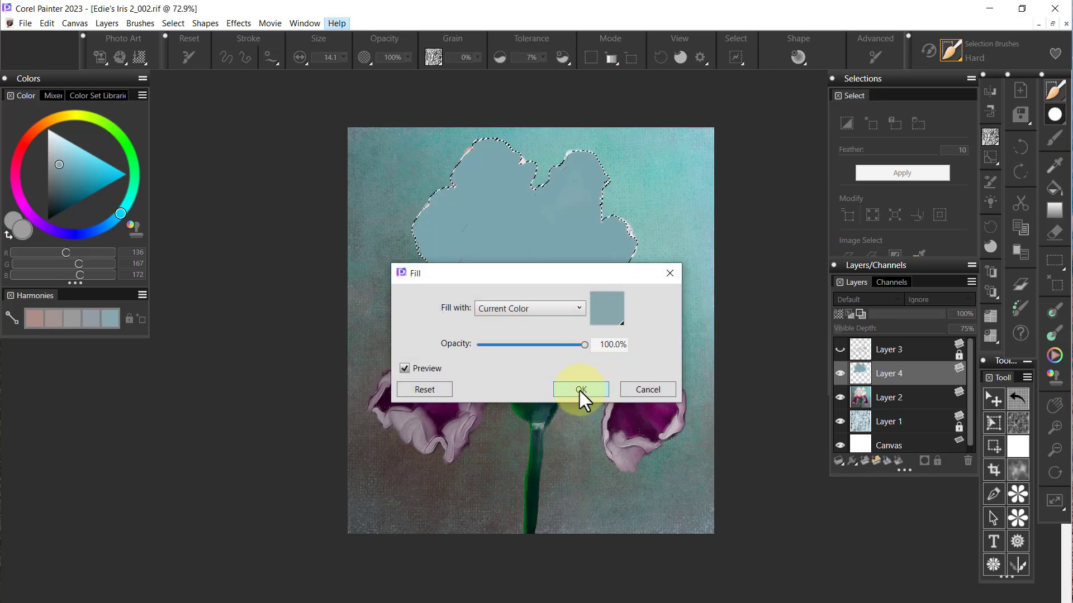
left_click(574, 388)
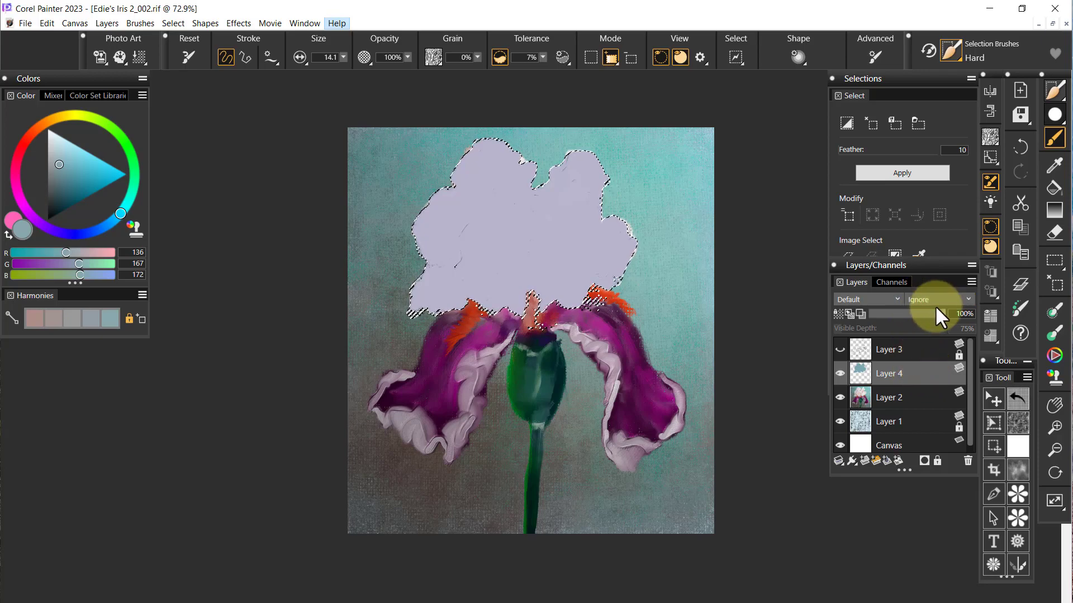
Step: Drop Layer 4's opacity to 34% and toggle off the selection overlay
left_click_drag(944, 314, 891, 310)
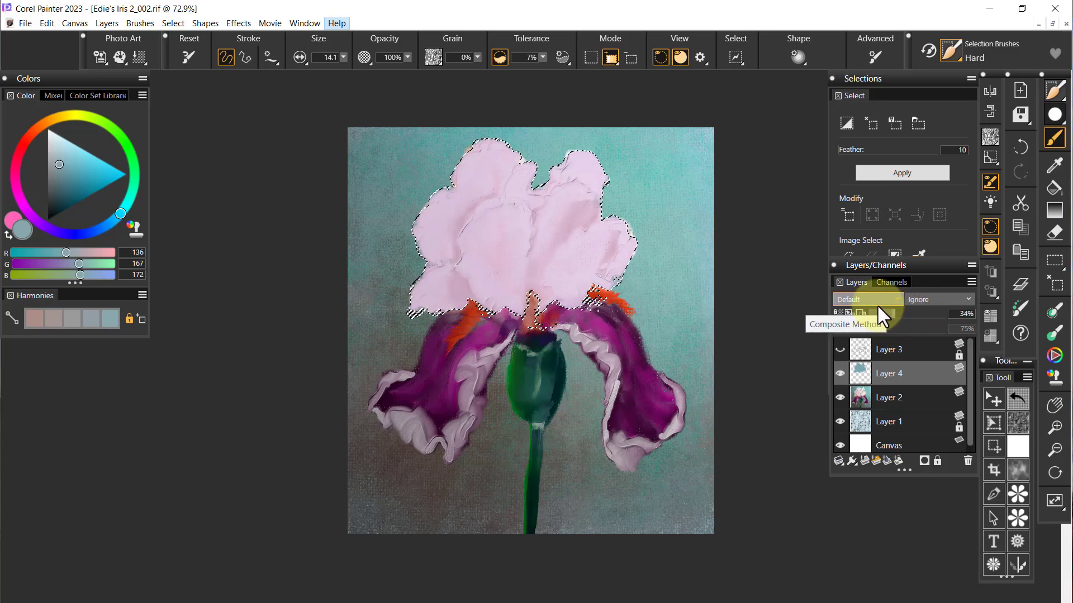
left_click(675, 59)
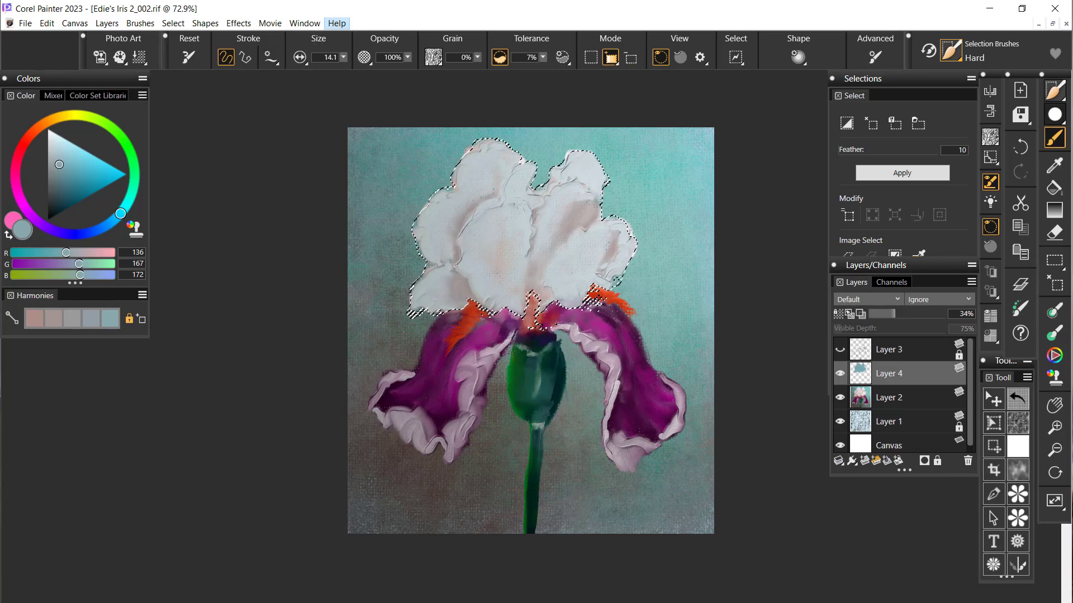
Step: In the Start menu, scroll the app list to W and expand the Wacom Tablet folder
key("super")
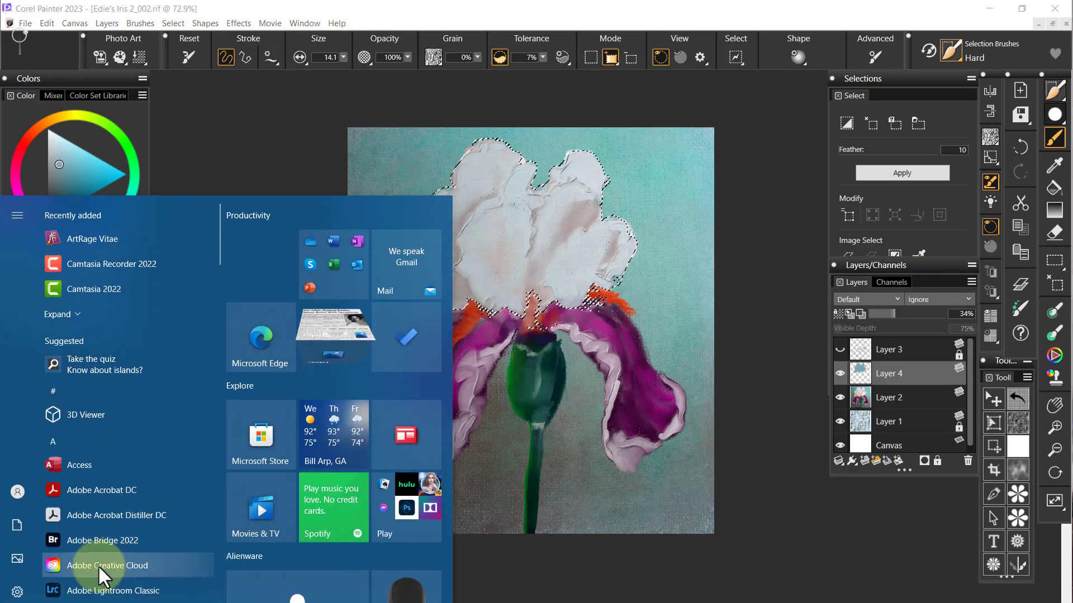
mouse_move(23, 595)
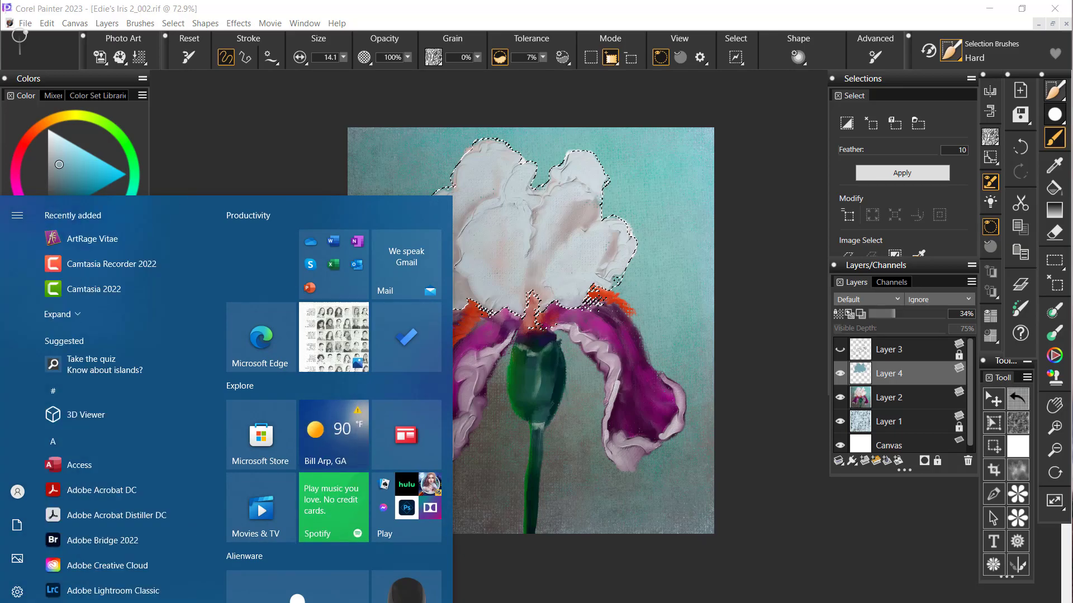
scroll(190, 498, "down", 8)
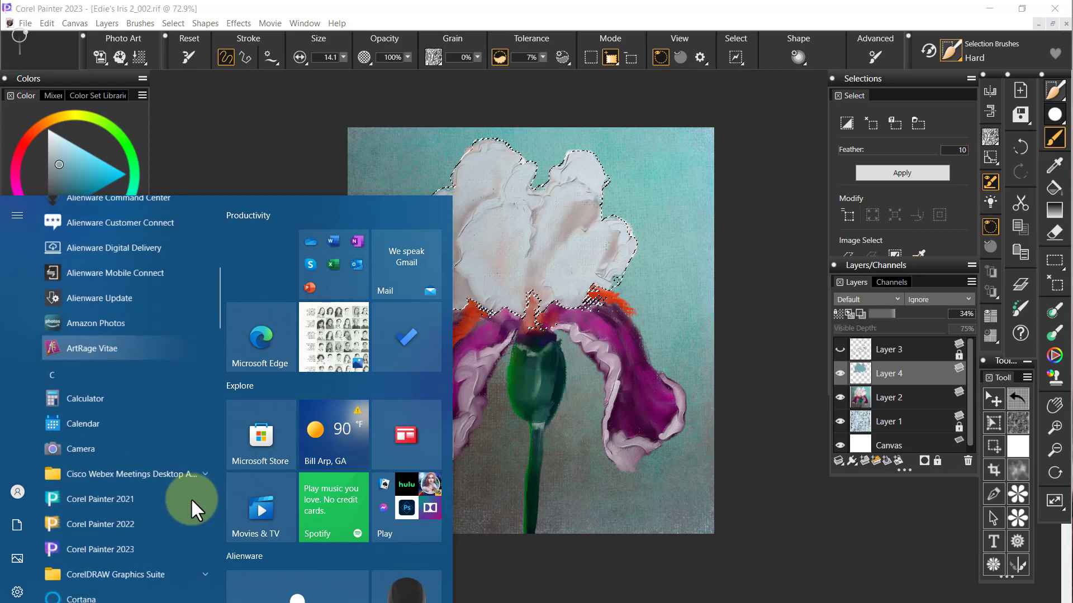
scroll(190, 498, "down", 5)
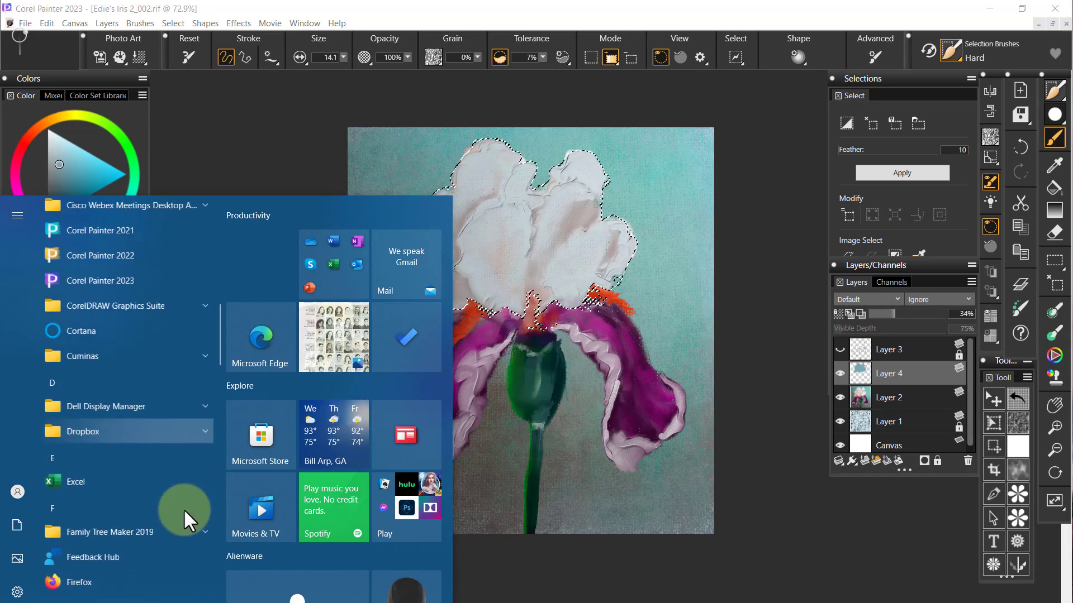
scroll(177, 514, "down", 5)
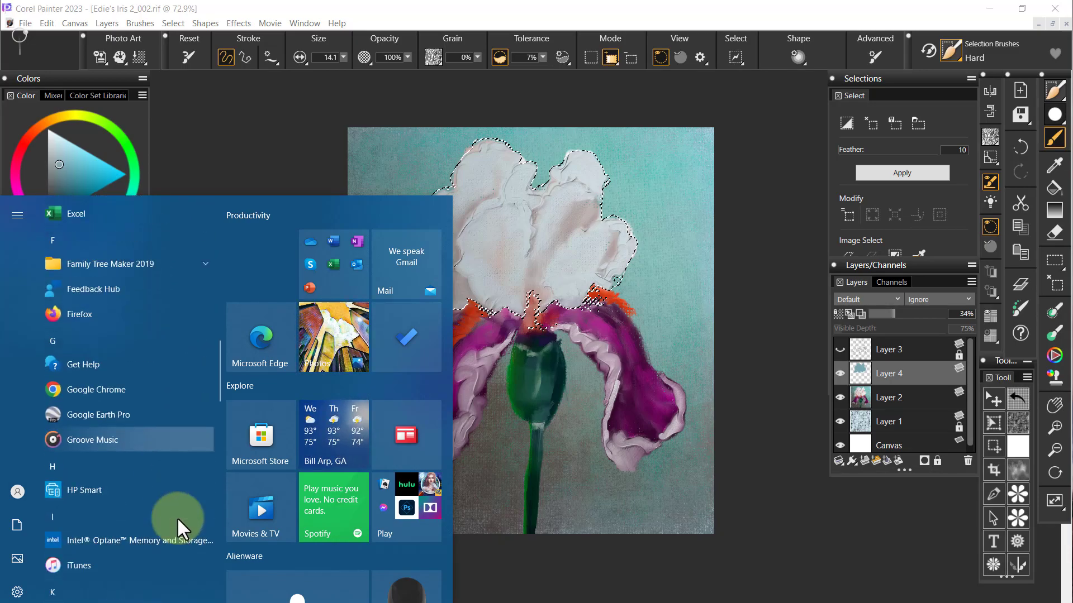
scroll(175, 517, "down", 10)
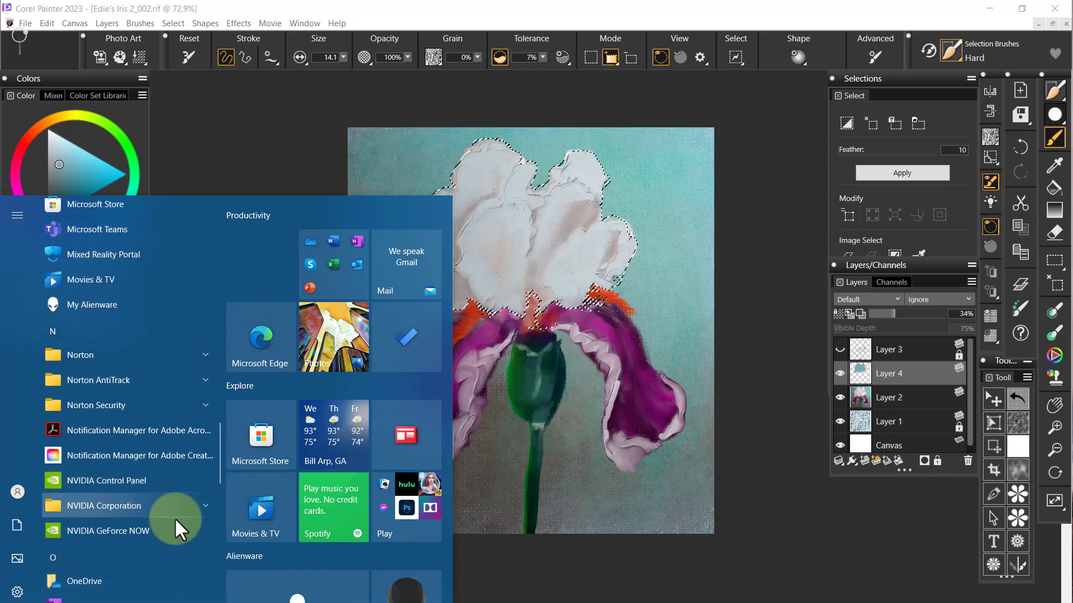
scroll(173, 518, "down", 10)
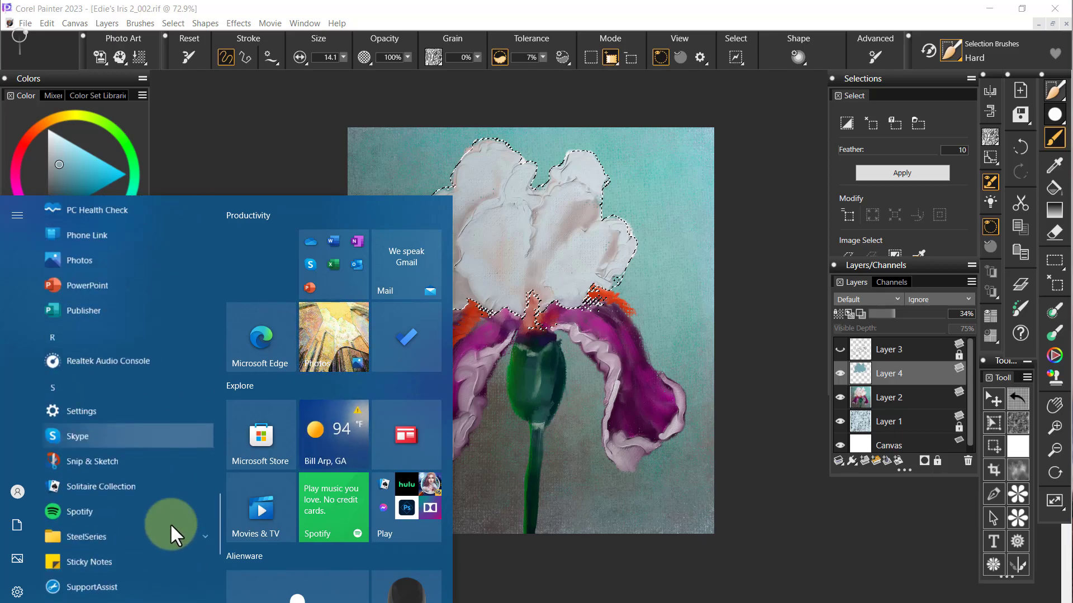
scroll(168, 524, "down", 5)
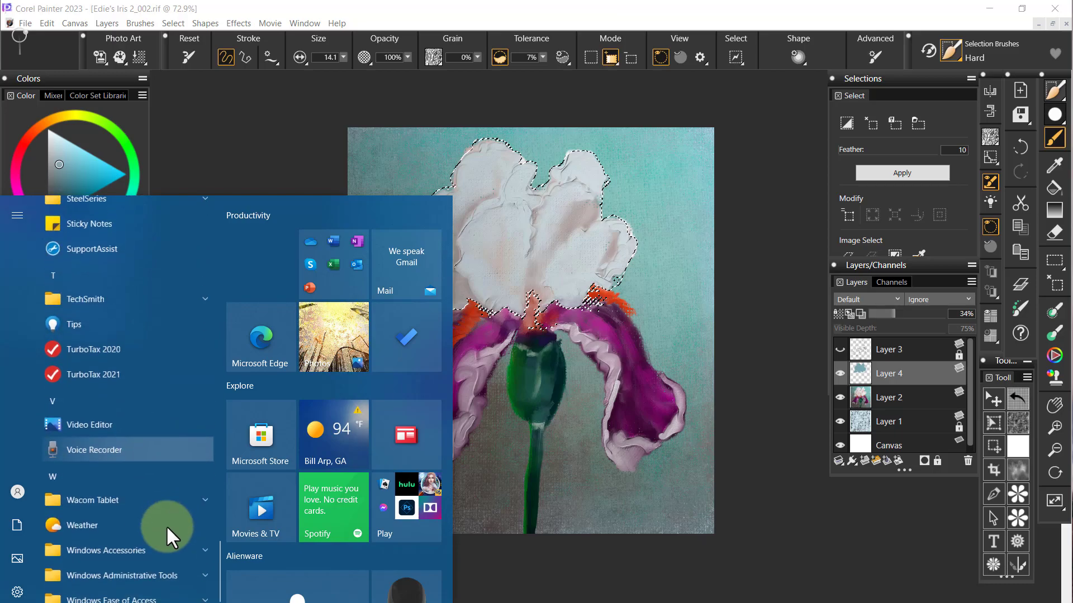
left_click(150, 496)
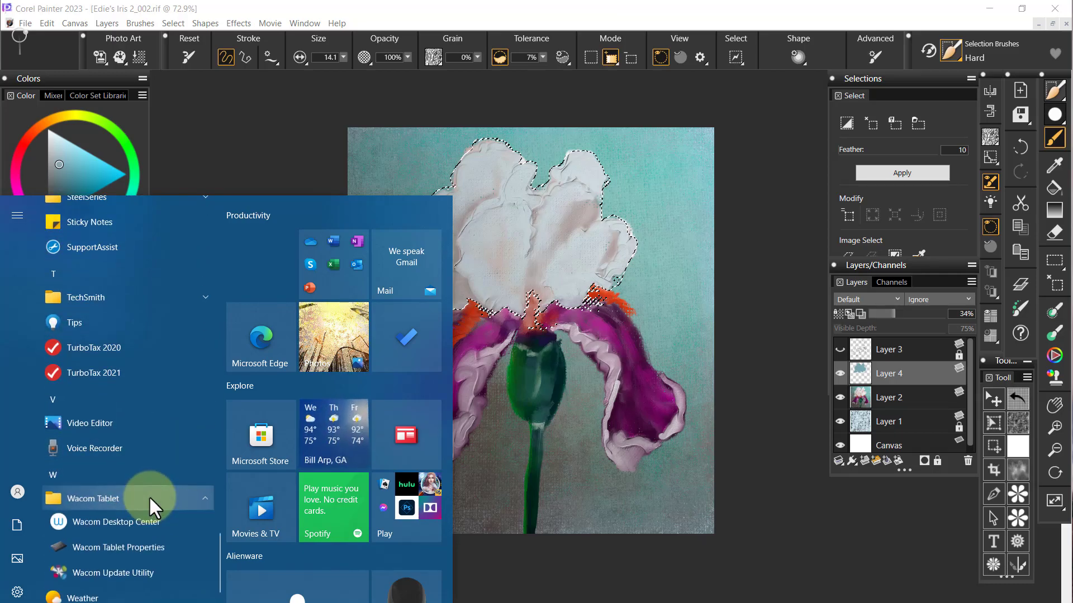
Step: Try Wacom Tablet Properties, dismiss the driver-not-responding error, and launch Services from Windows search
left_click(139, 548)
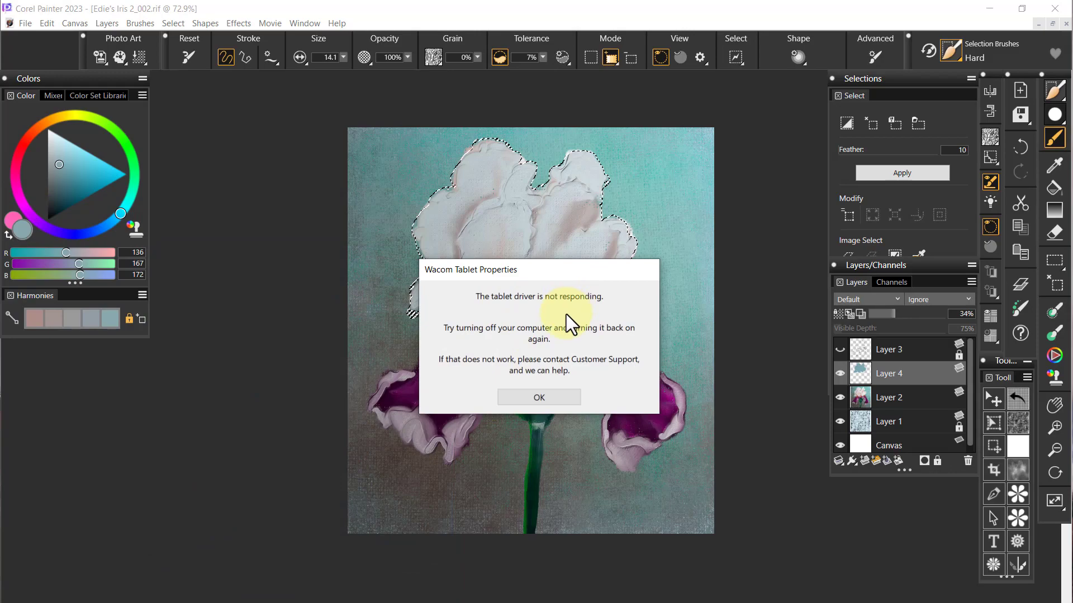
left_click(543, 399)
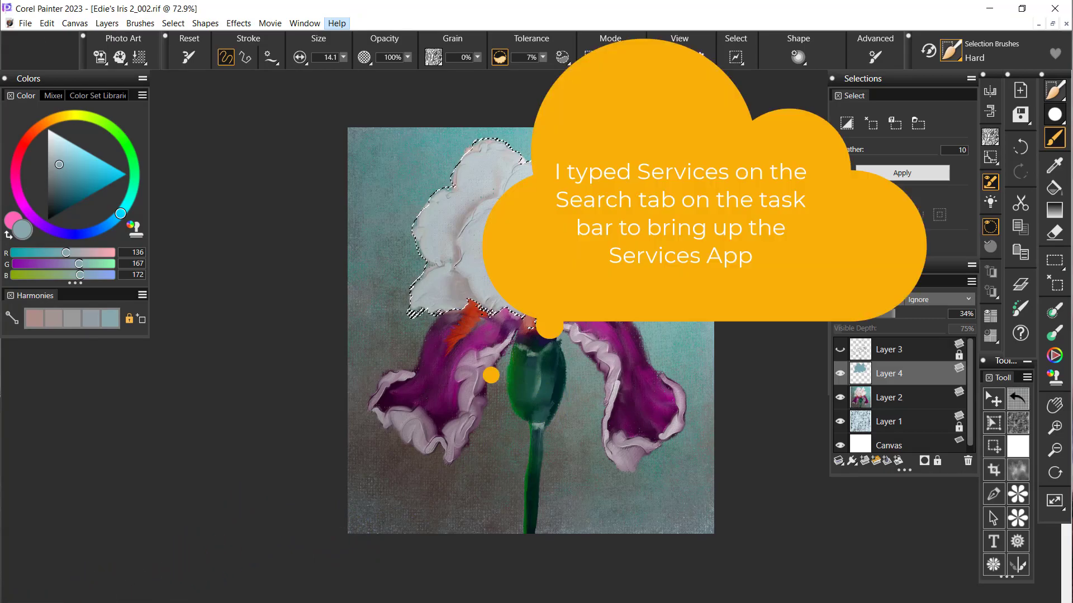
key("super+s")
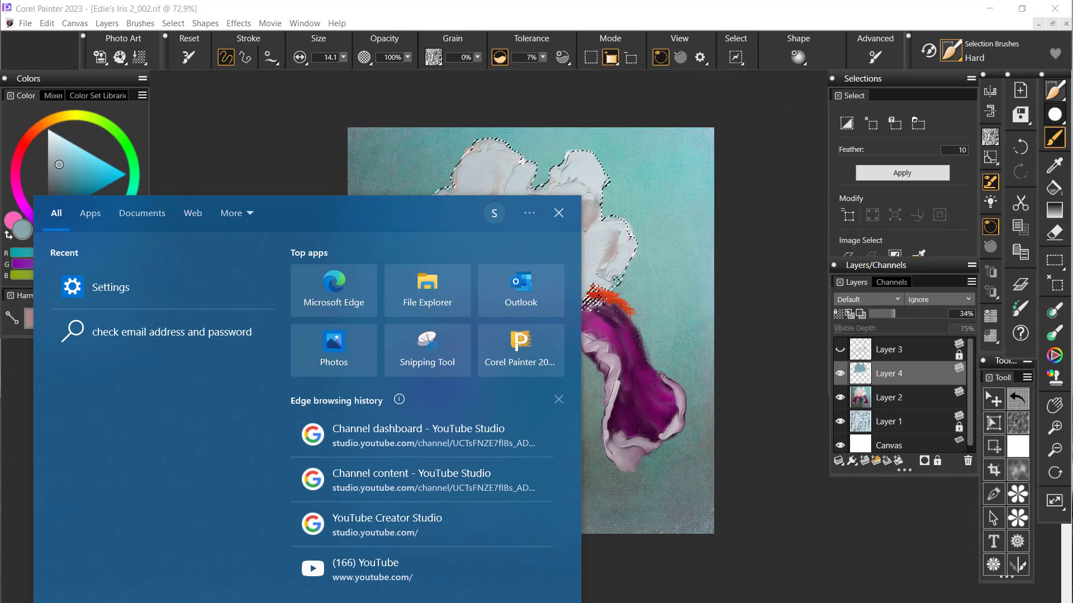
type("Servic")
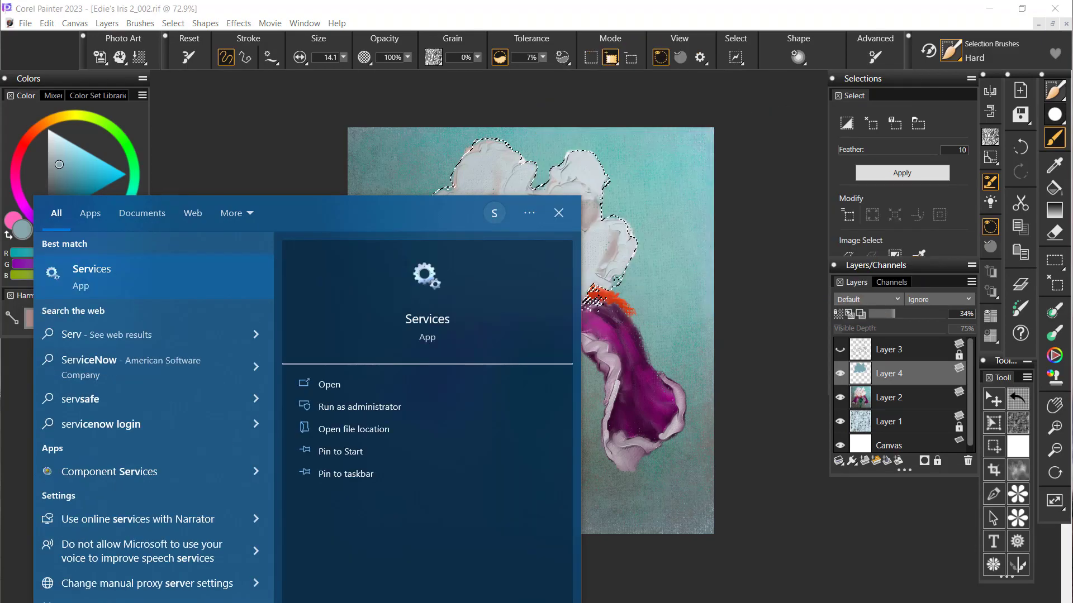
type("es")
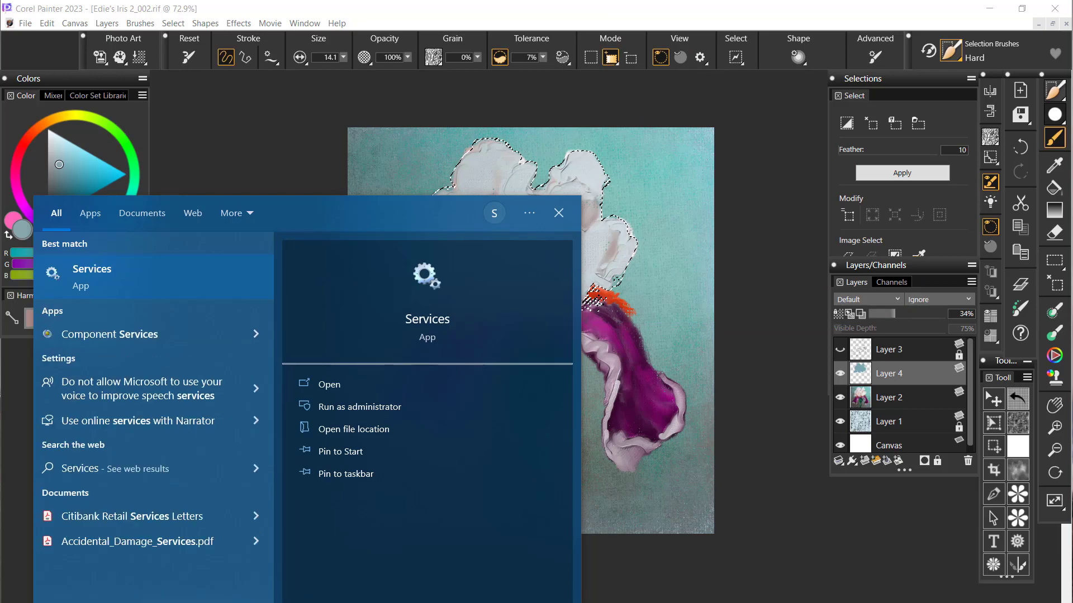
left_click(105, 267)
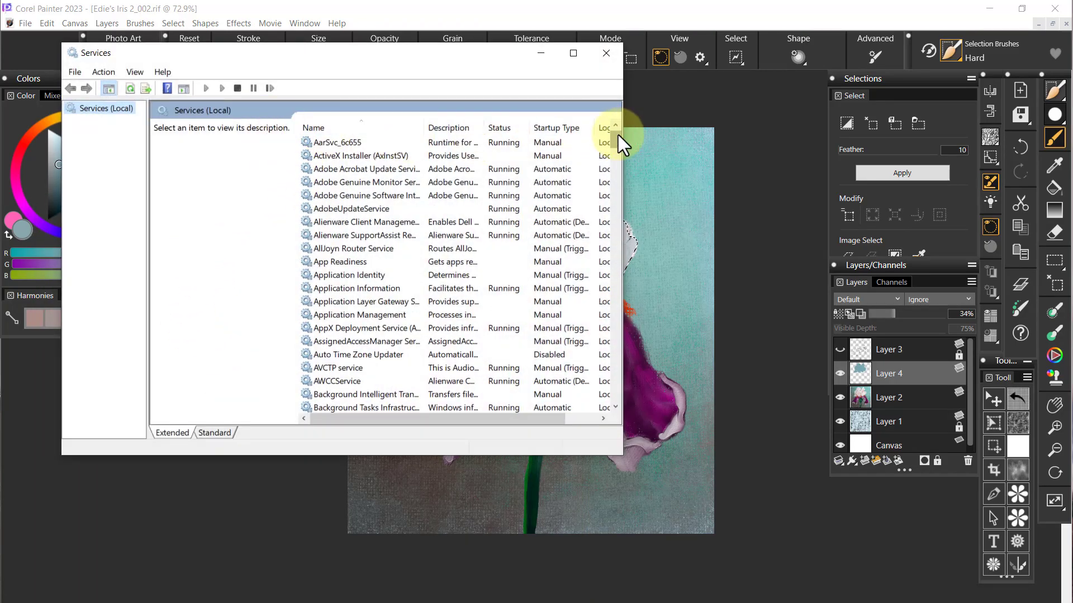
Step: Stop the Wacom Professional Service in the Services list
left_click_drag(615, 136, 619, 350)
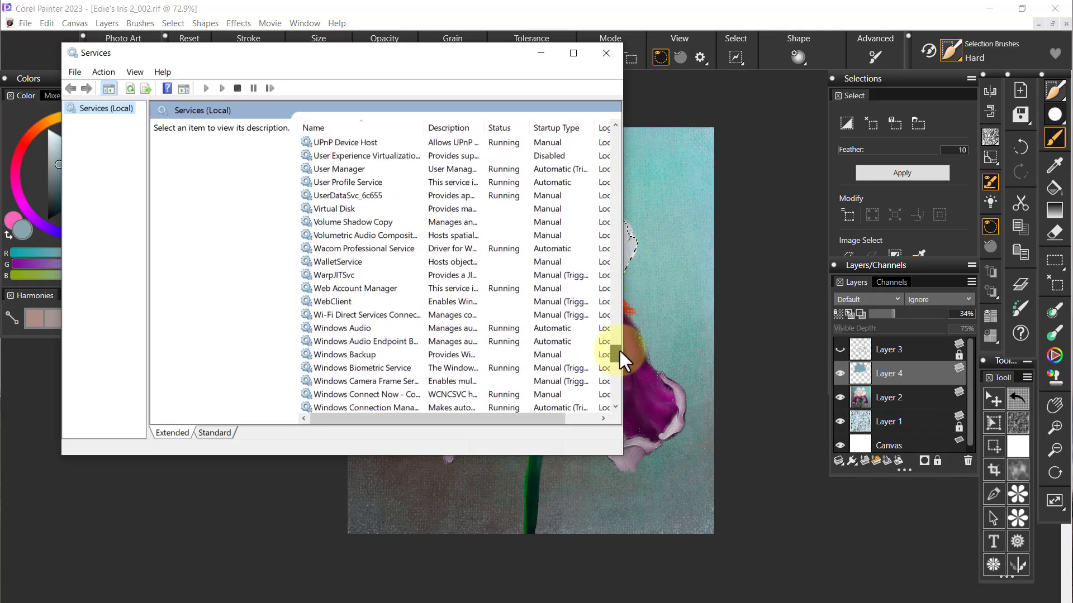
left_click(363, 249)
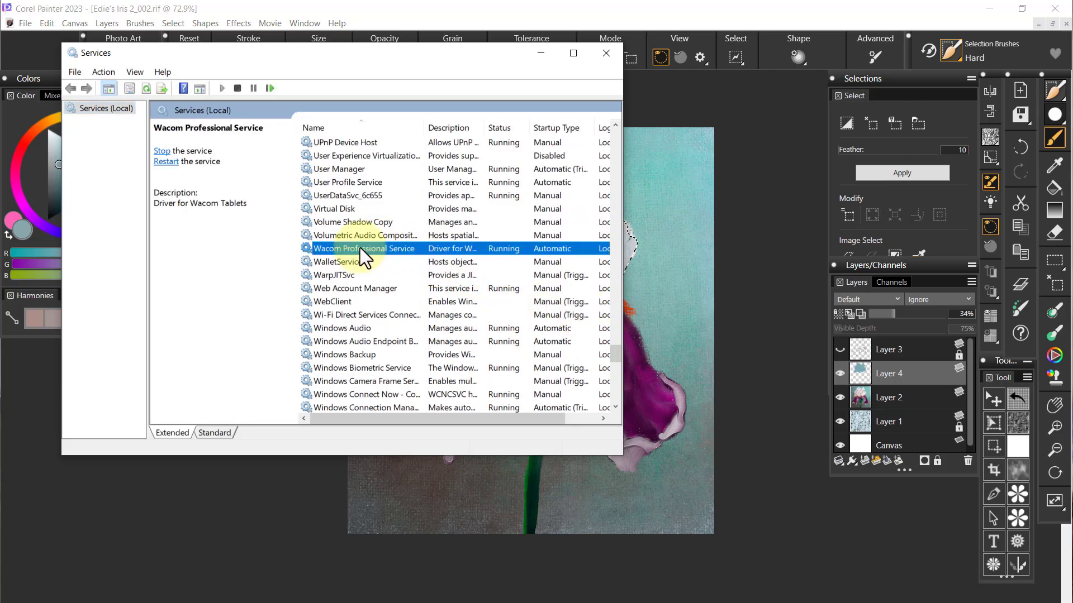
left_click(162, 151)
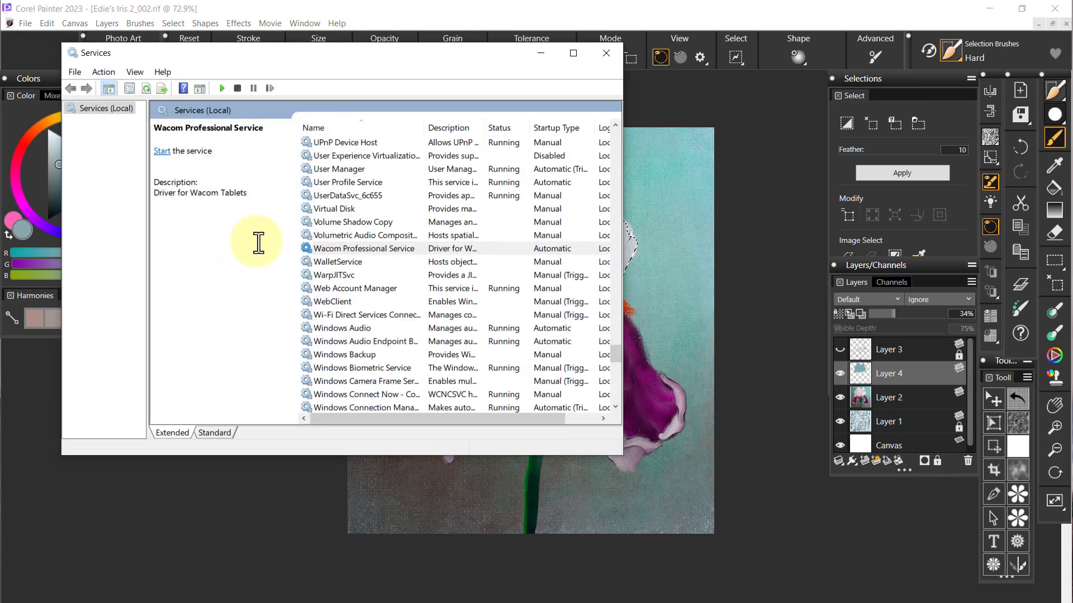
Step: Review the service's Recovery settings, start it again, and close Services
left_click(358, 246)
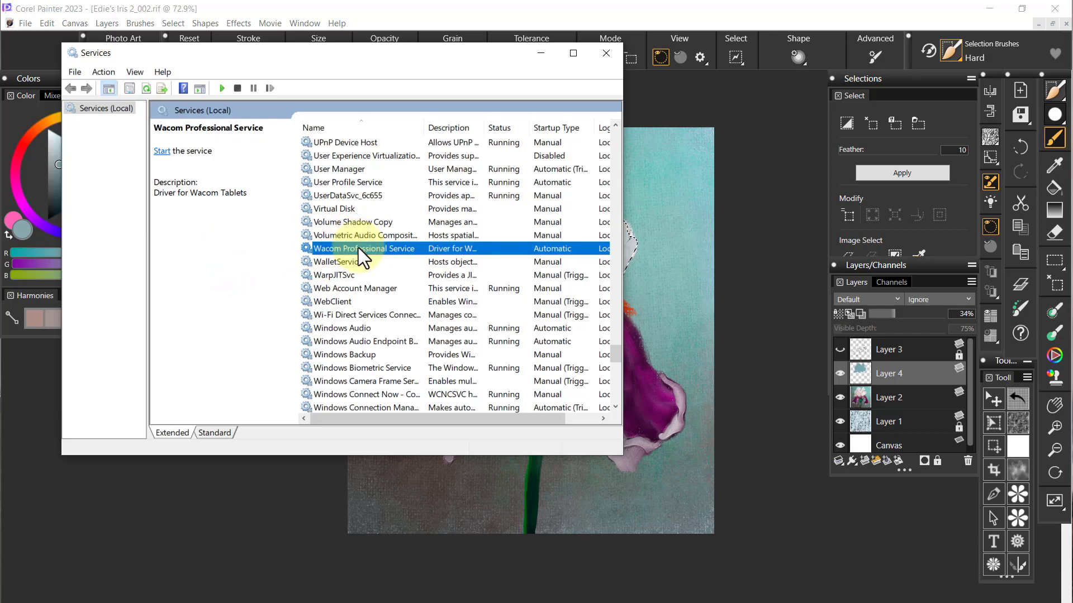
double_click(358, 247)
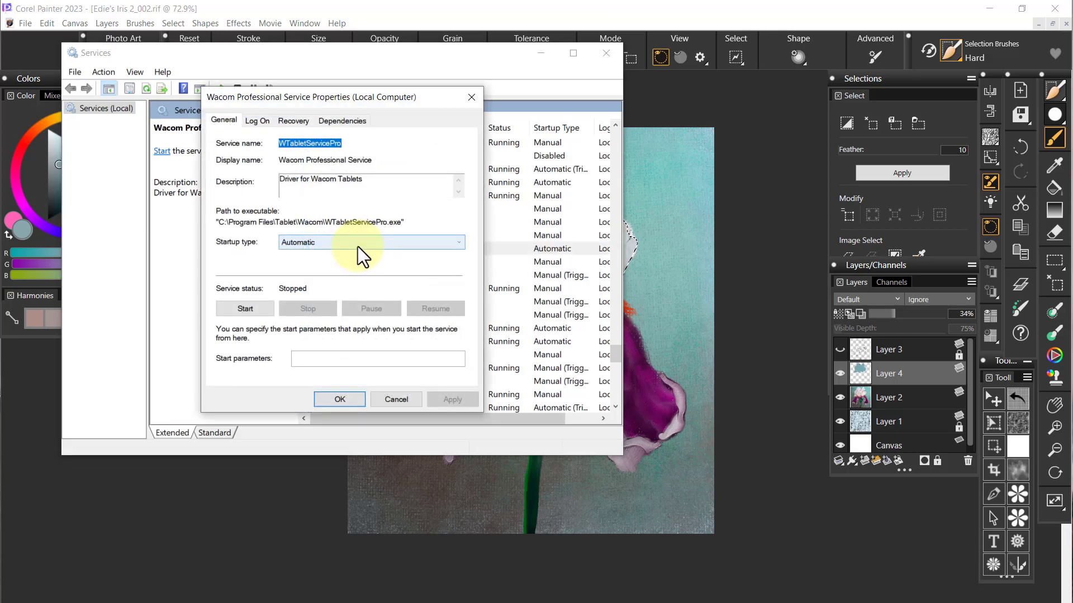
left_click(294, 119)
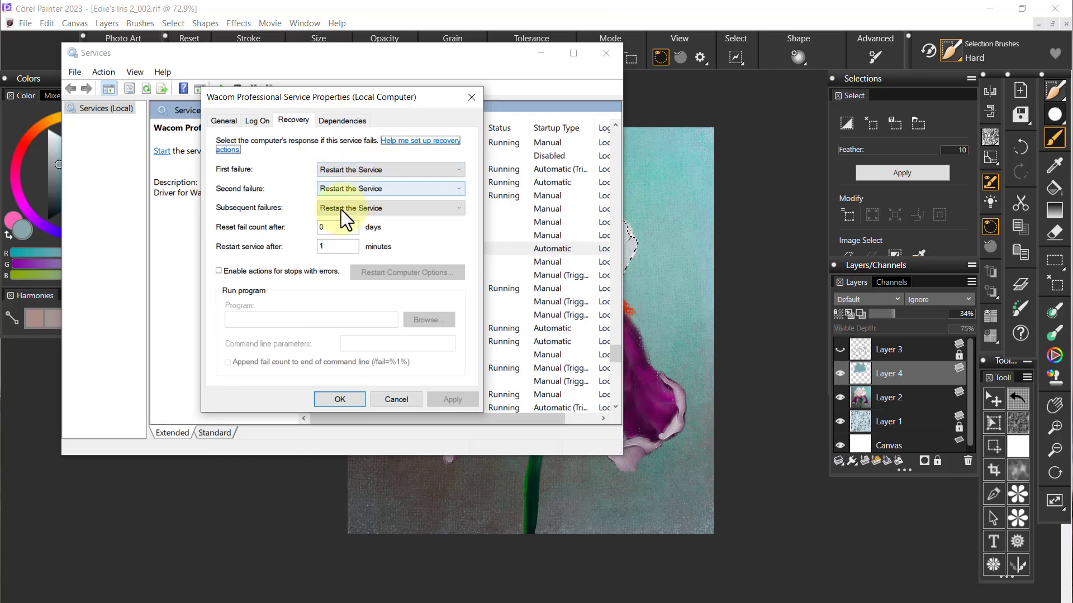
left_click(338, 399)
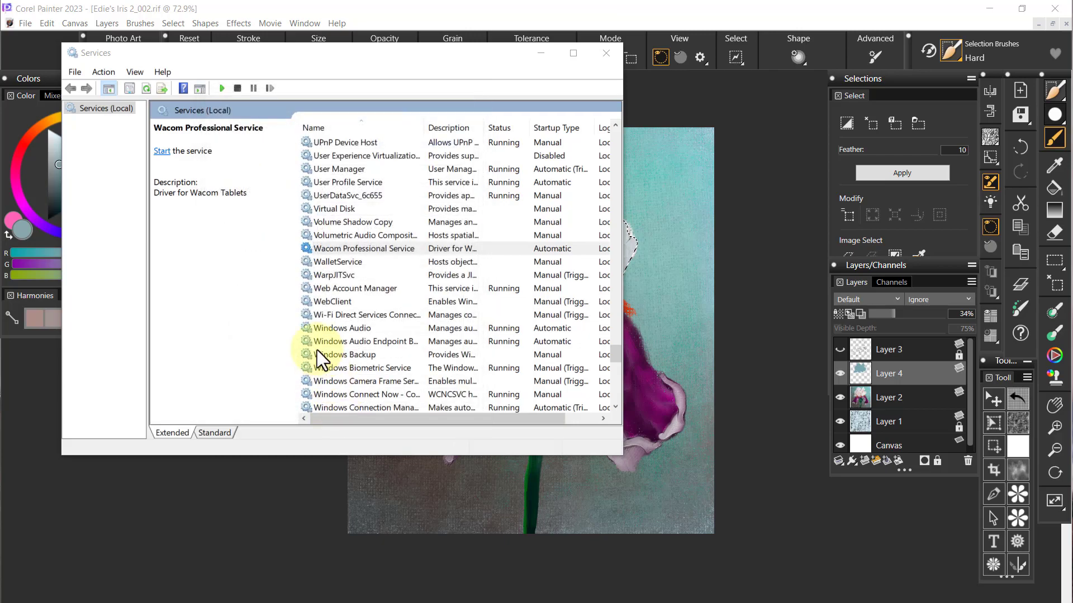
left_click(162, 152)
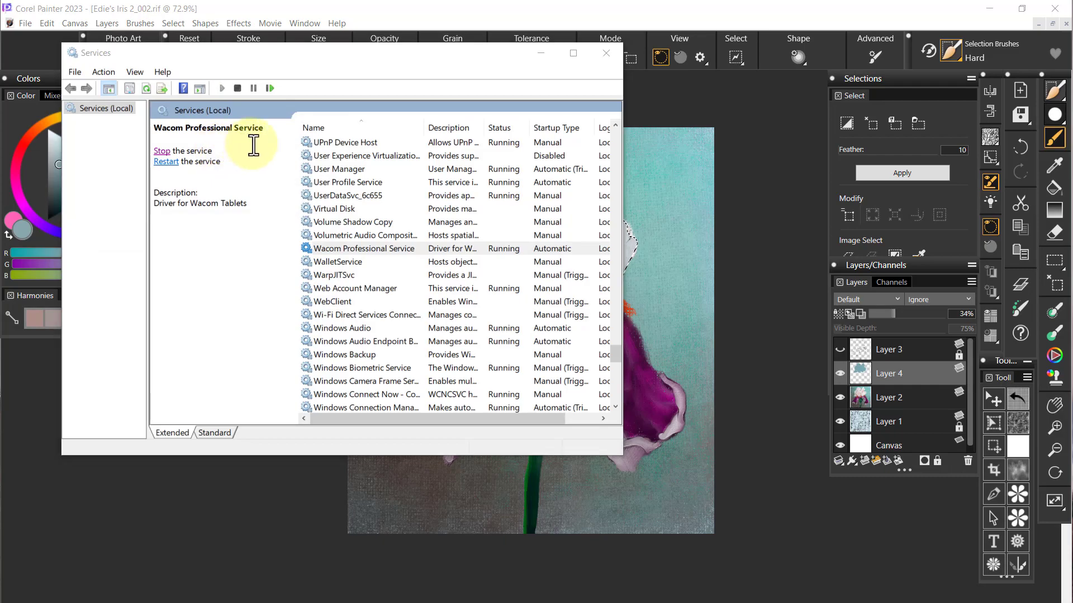
left_click(606, 53)
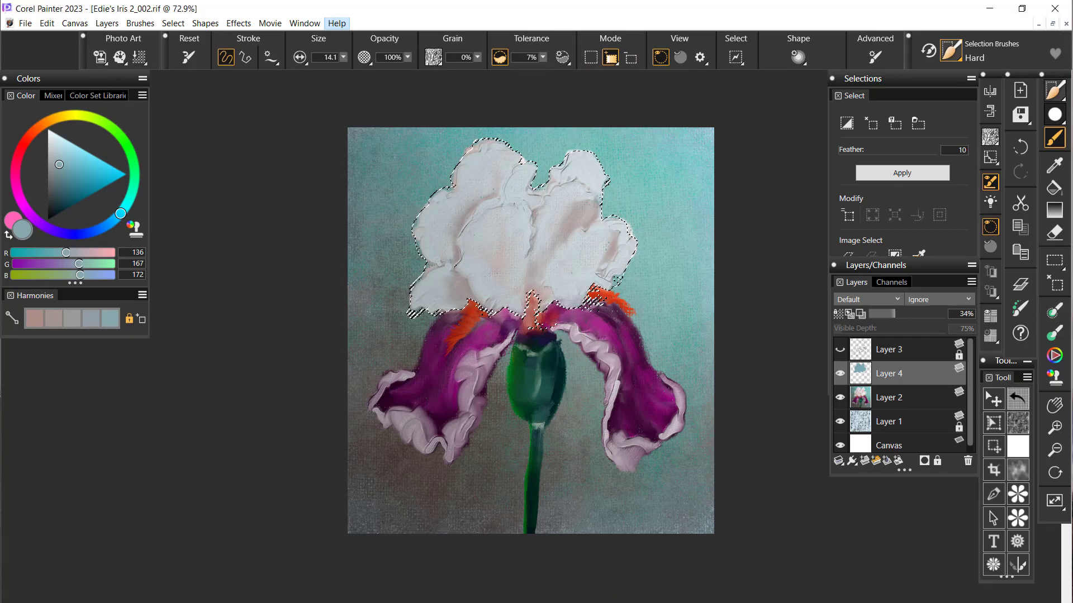
left_click(551, 518)
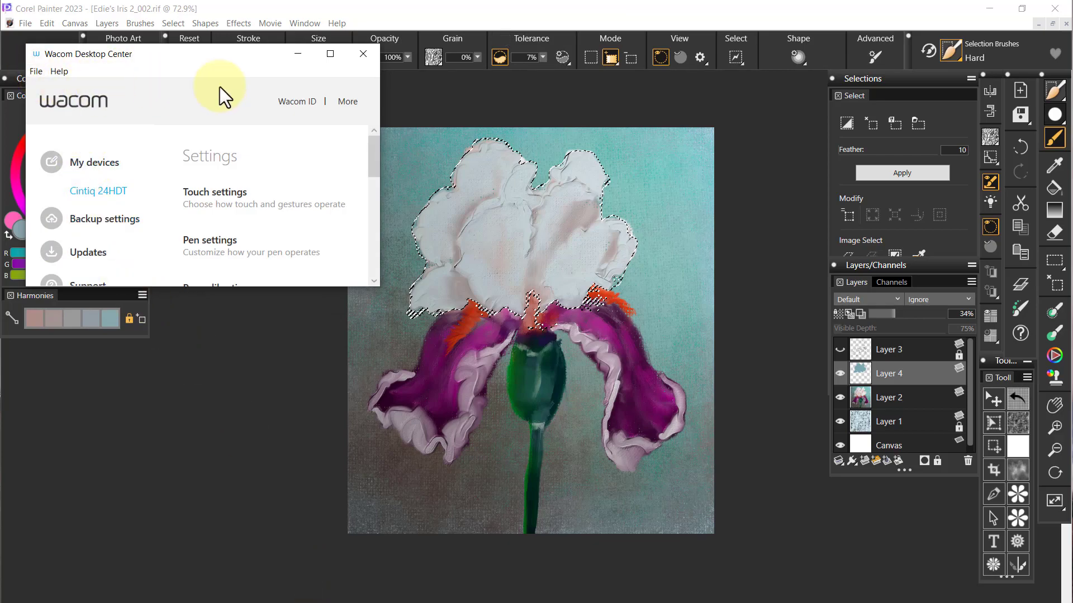
left_click(363, 54)
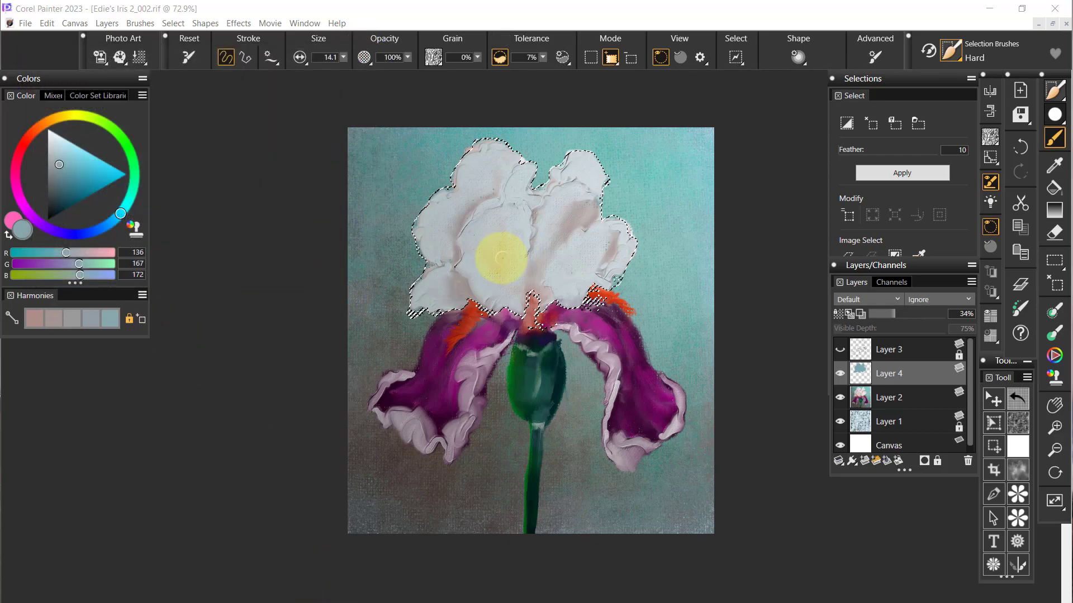